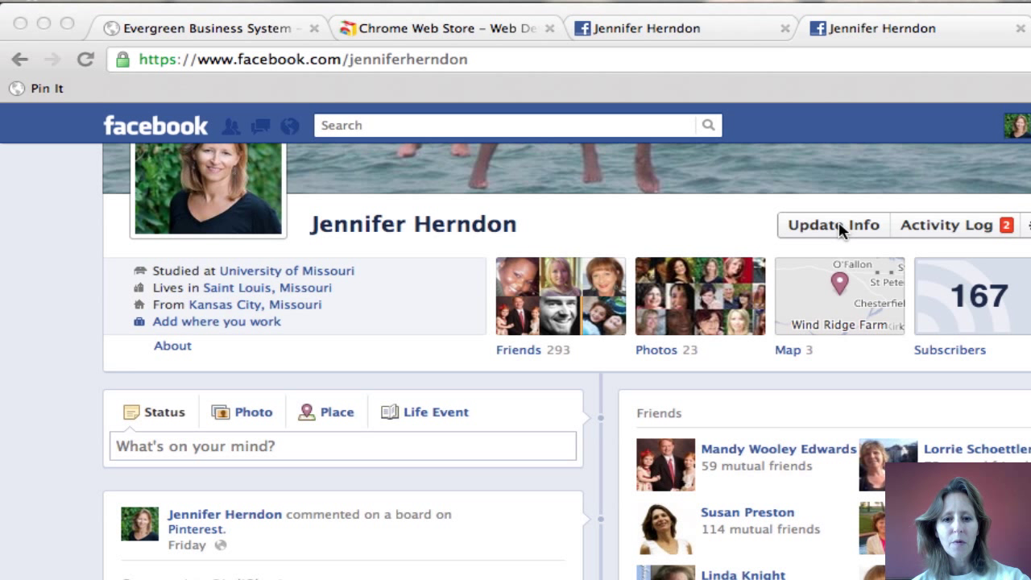
Add a job entry with the user's business Page, found by typing its name, as employer, then finish editing
click(215, 328)
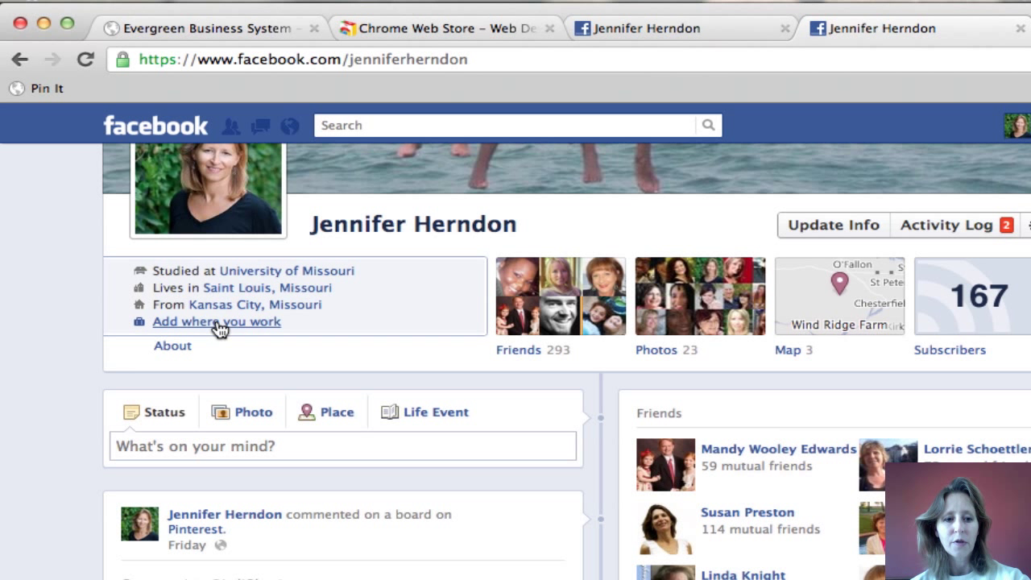
click(218, 322)
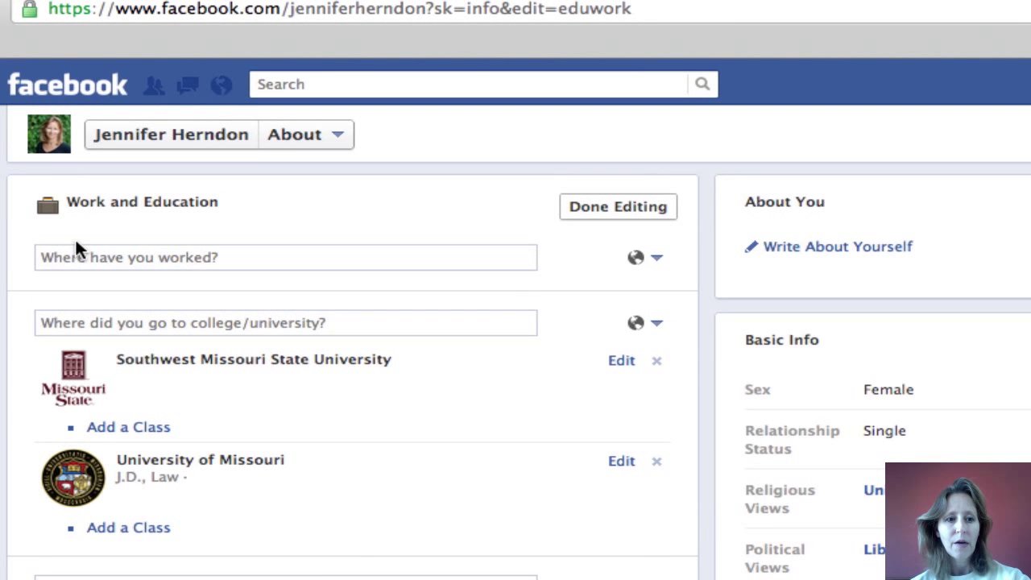
click(227, 256)
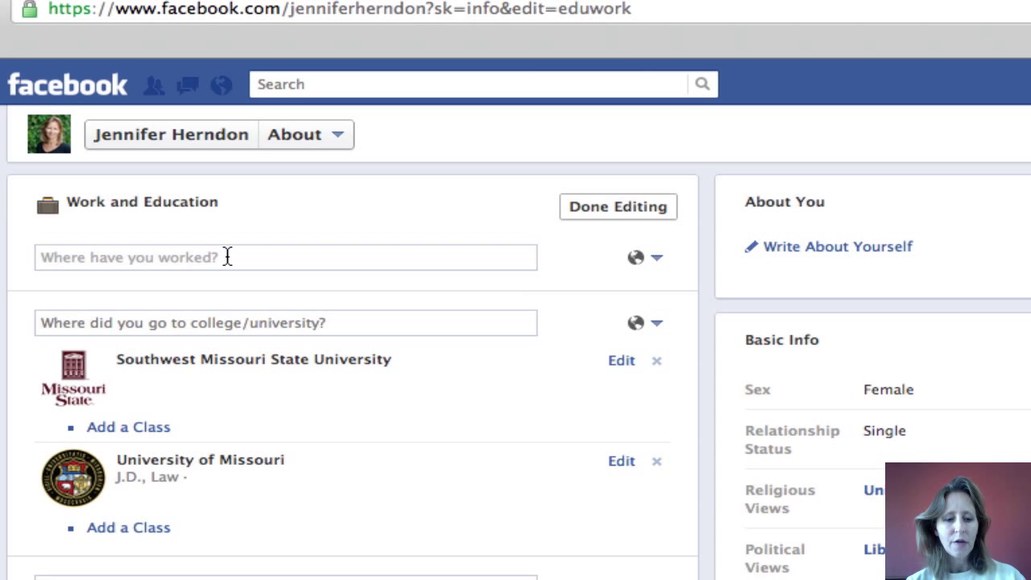
text(Jennifer)
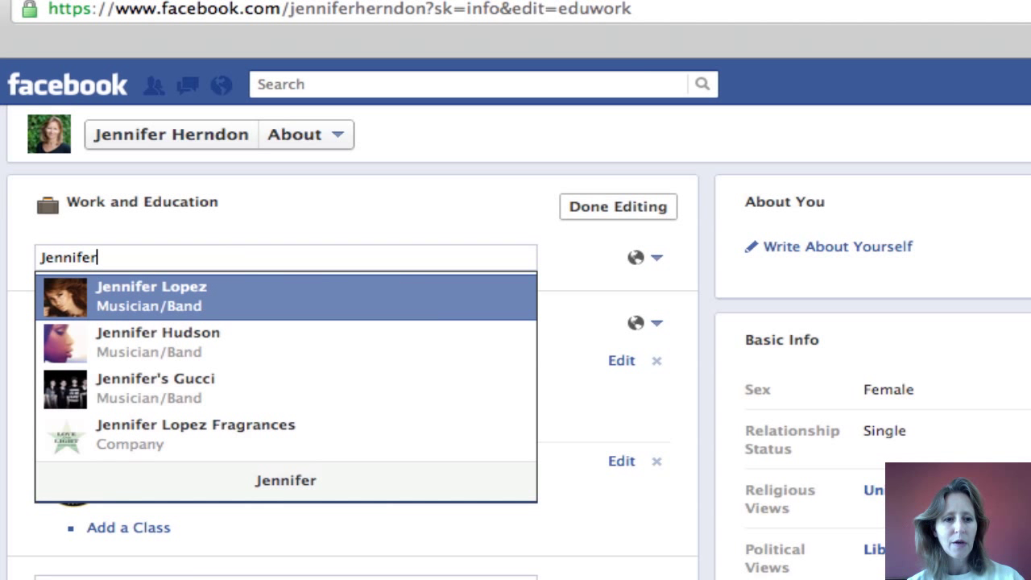
text( Herndon)
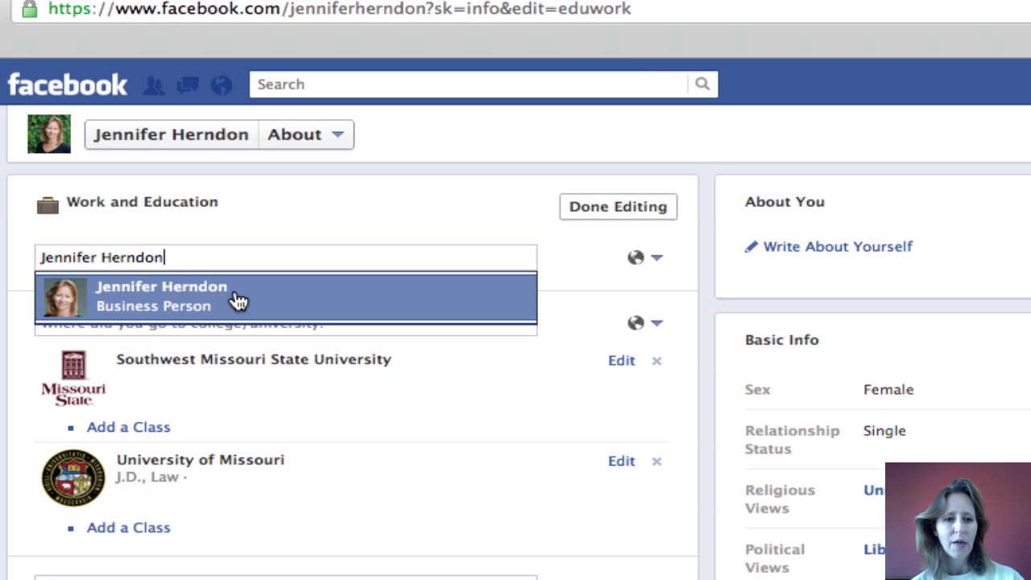
click(267, 296)
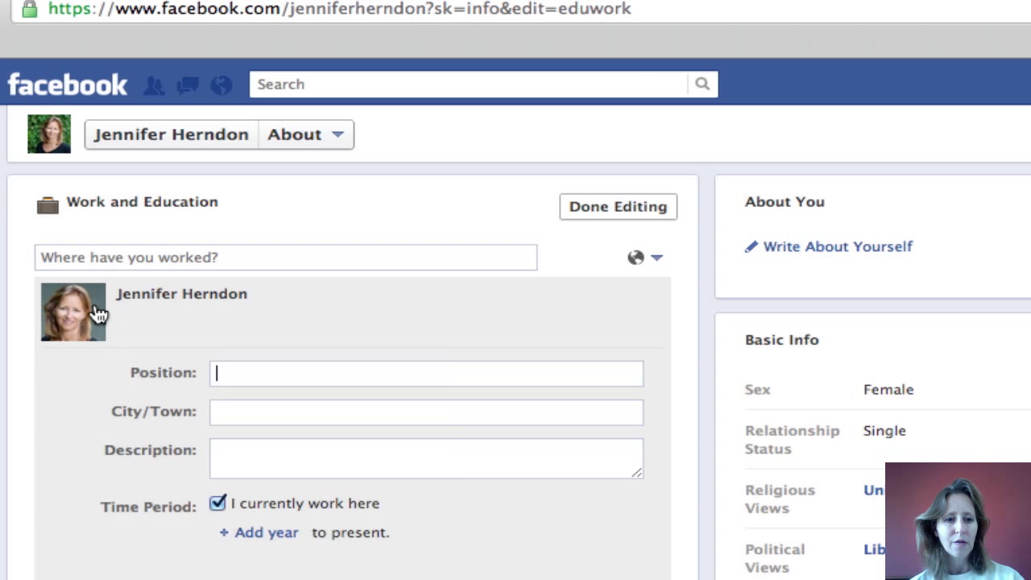
mouse_move(97, 312)
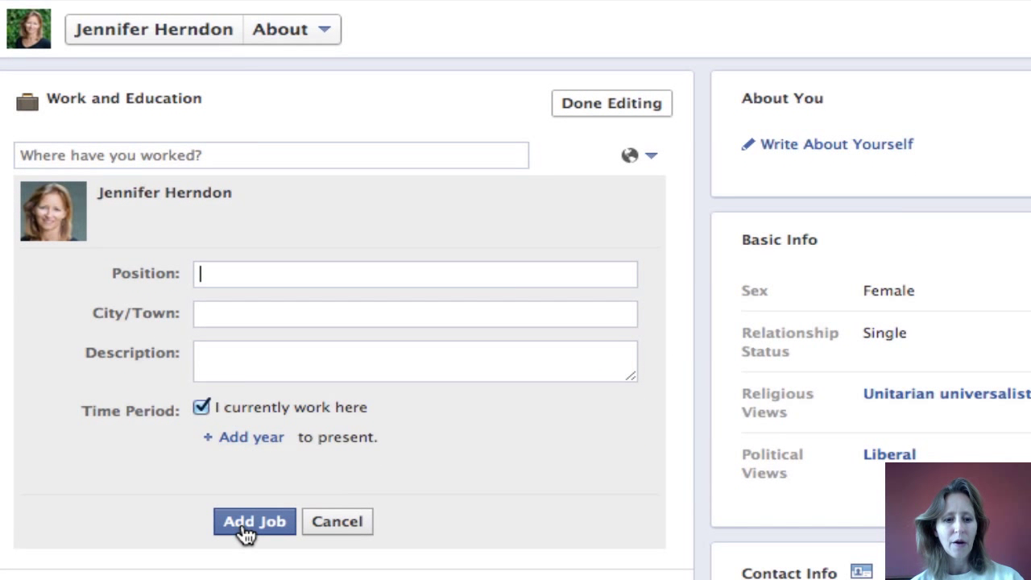
click(243, 524)
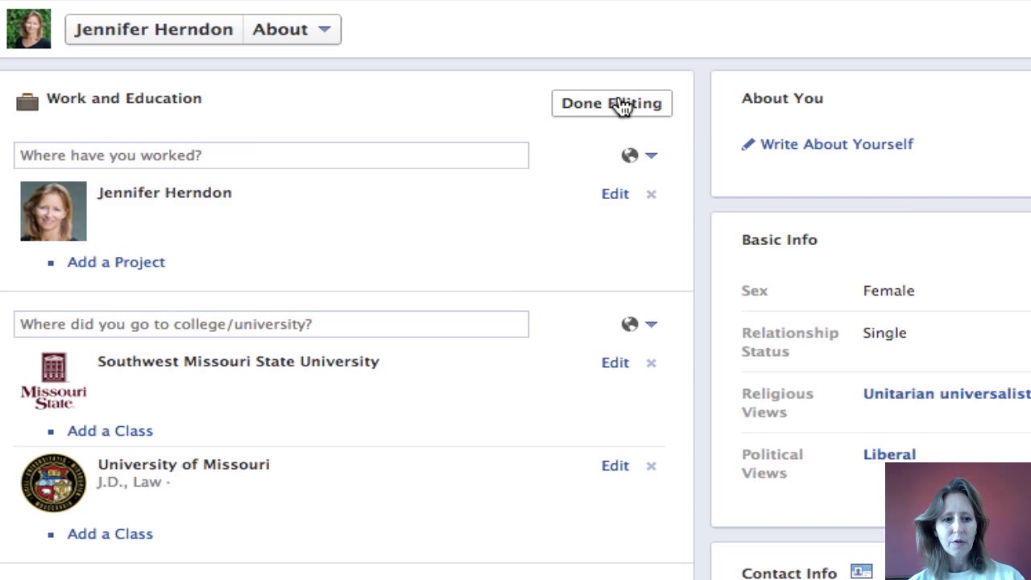
click(618, 101)
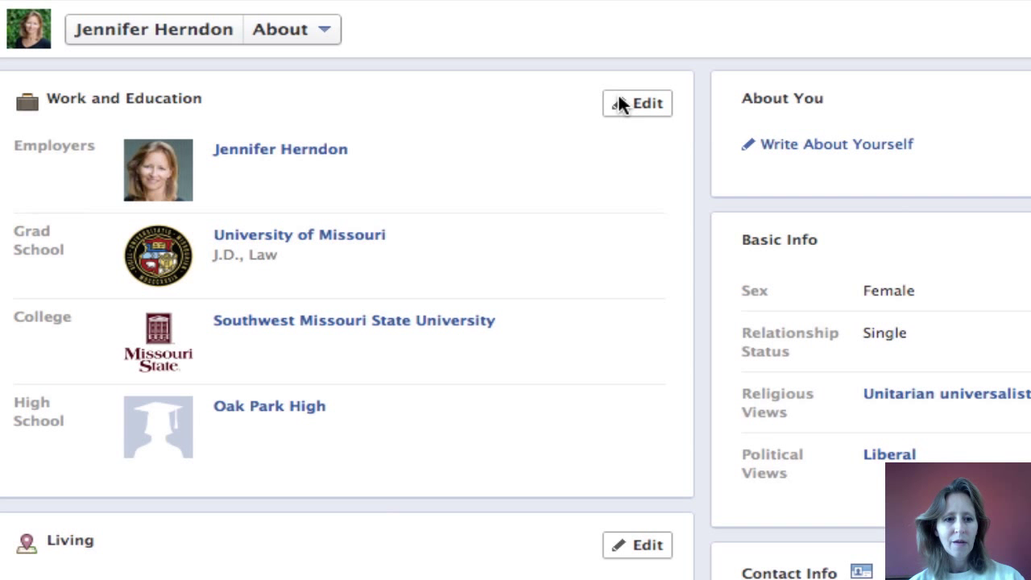
Return to the profile timeline and check its new workplace line
click(187, 34)
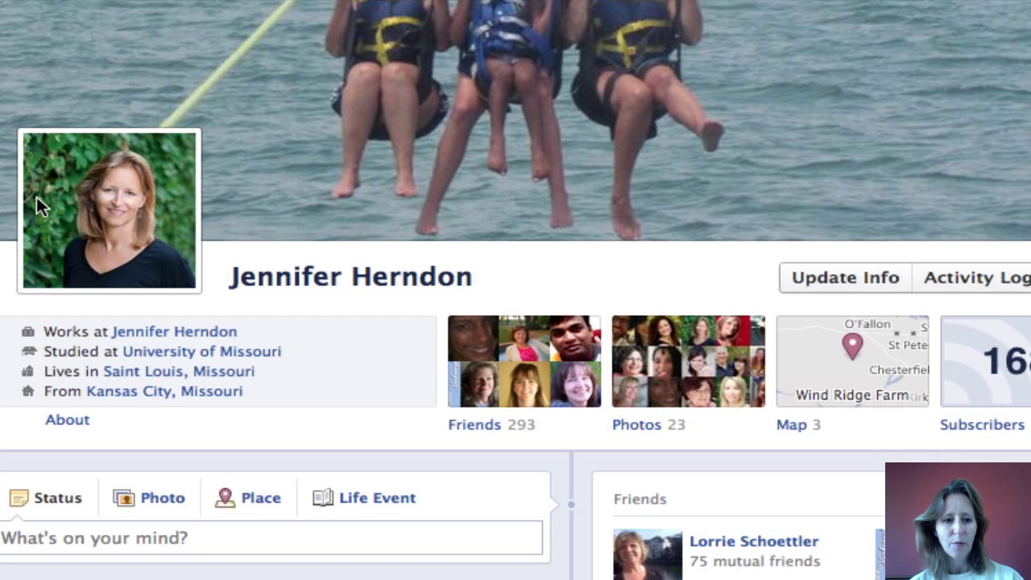
scroll(102, 318, down, 5)
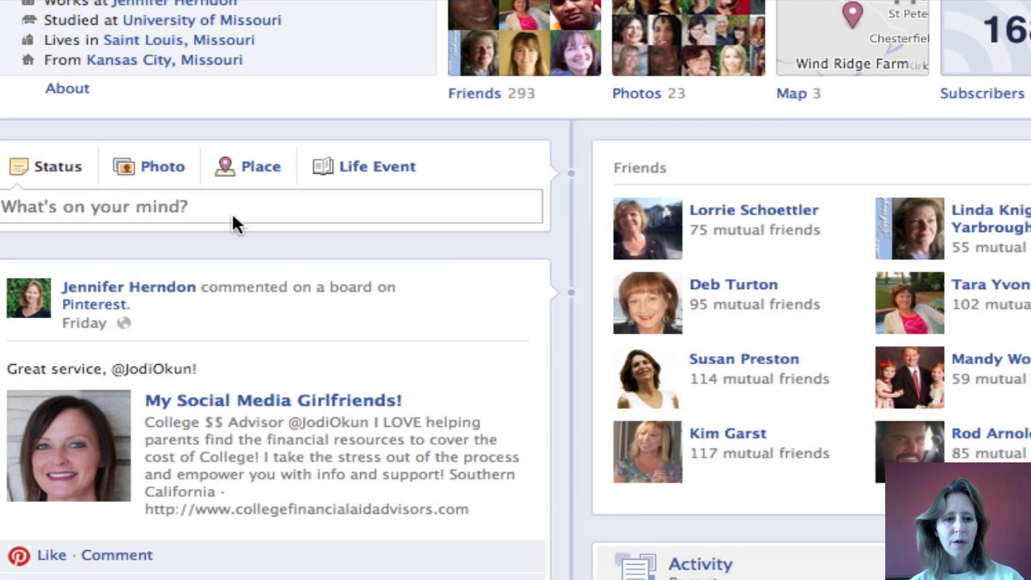
scroll(231, 211, up, 3)
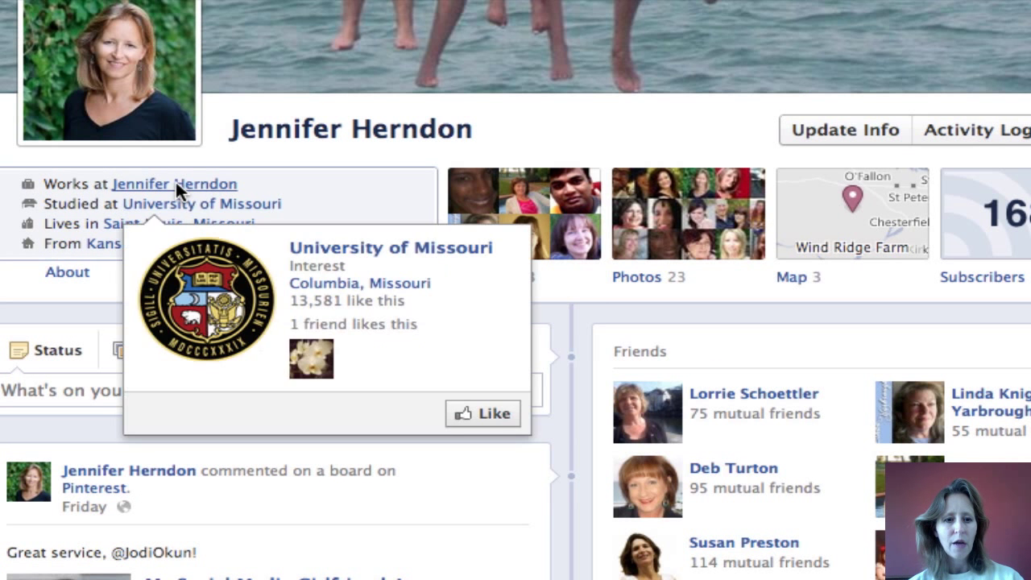
Open the business Page's Admin Panel and scroll through its posts
click(174, 183)
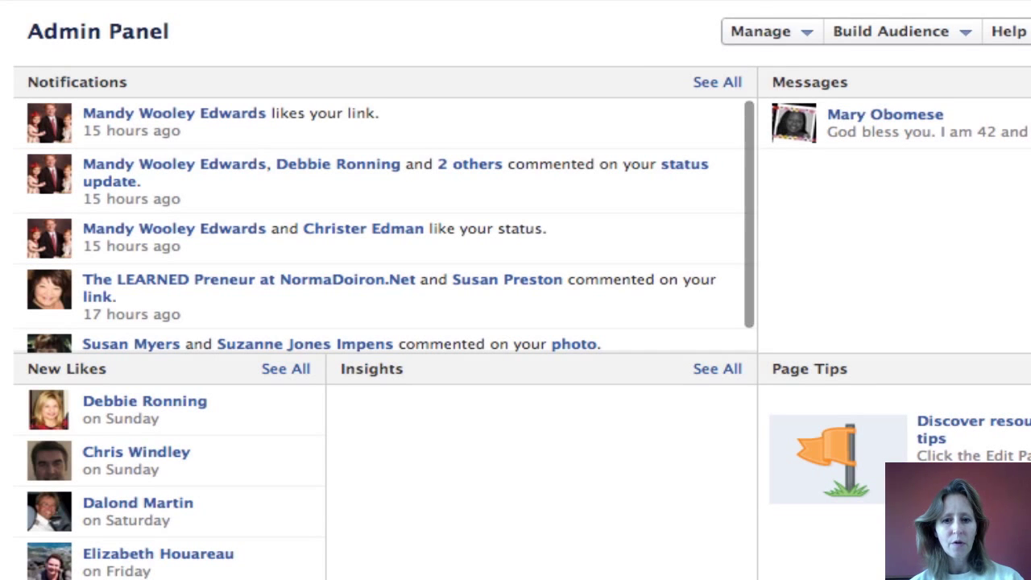
scroll(515, 290, down, 8)
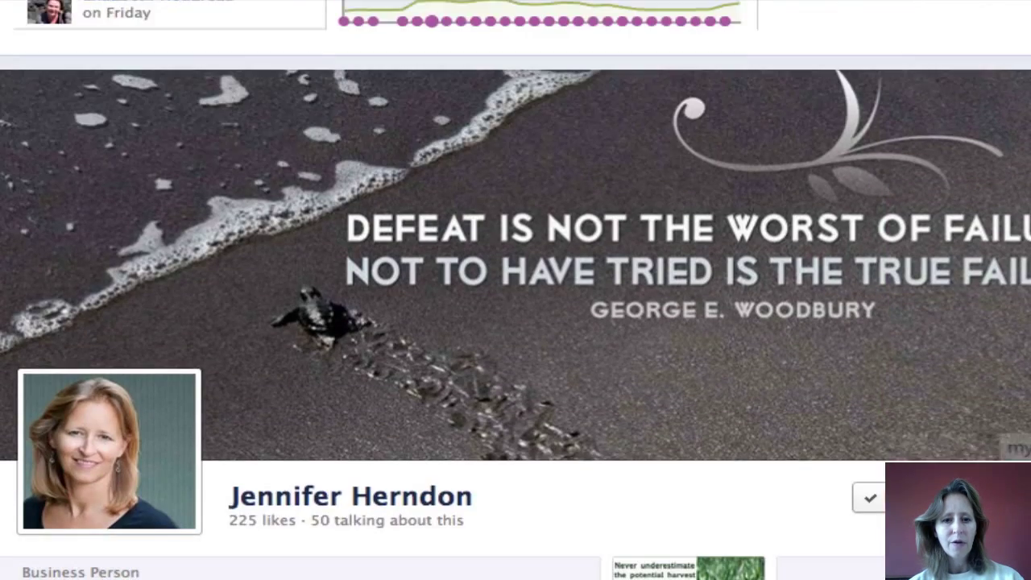
scroll(516, 290, up, 1)
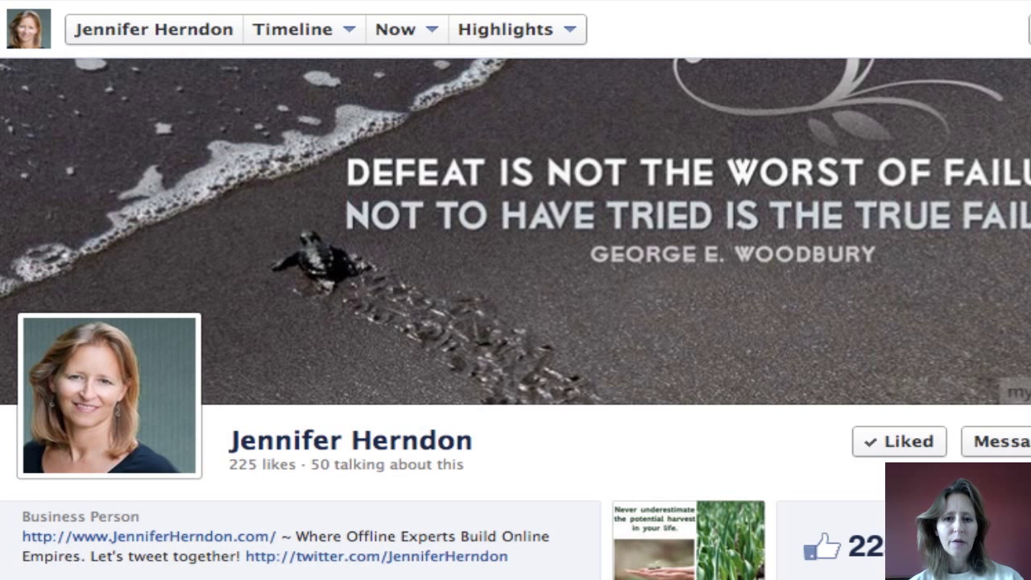
scroll(515, 290, up, 8)
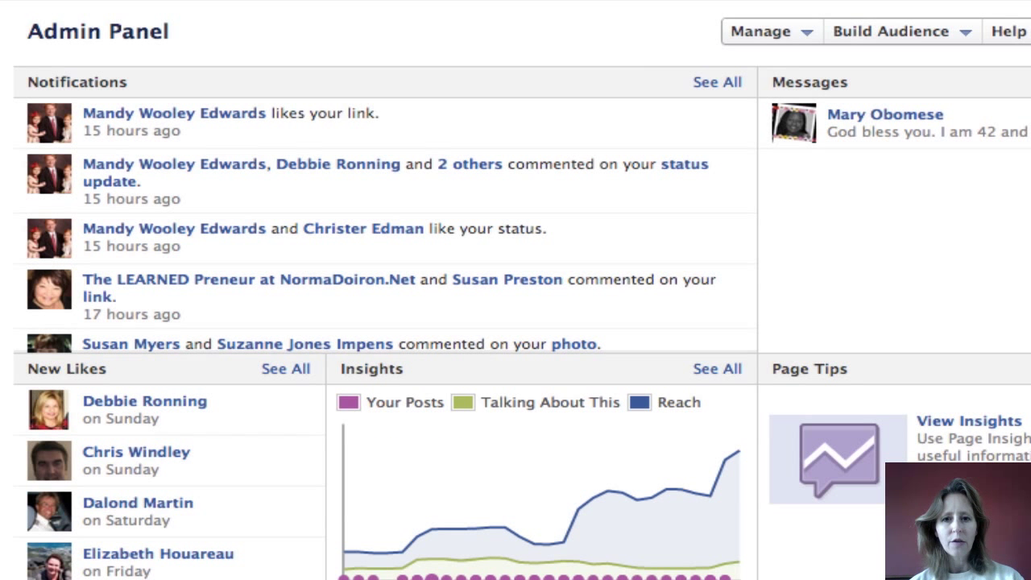
scroll(515, 289, down, 8)
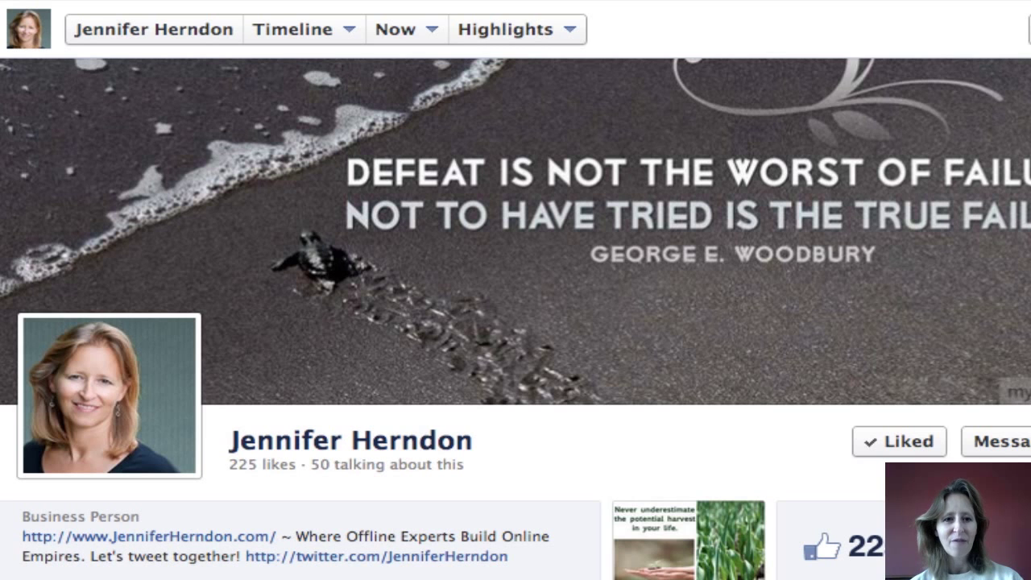
scroll(516, 322, up, 8)
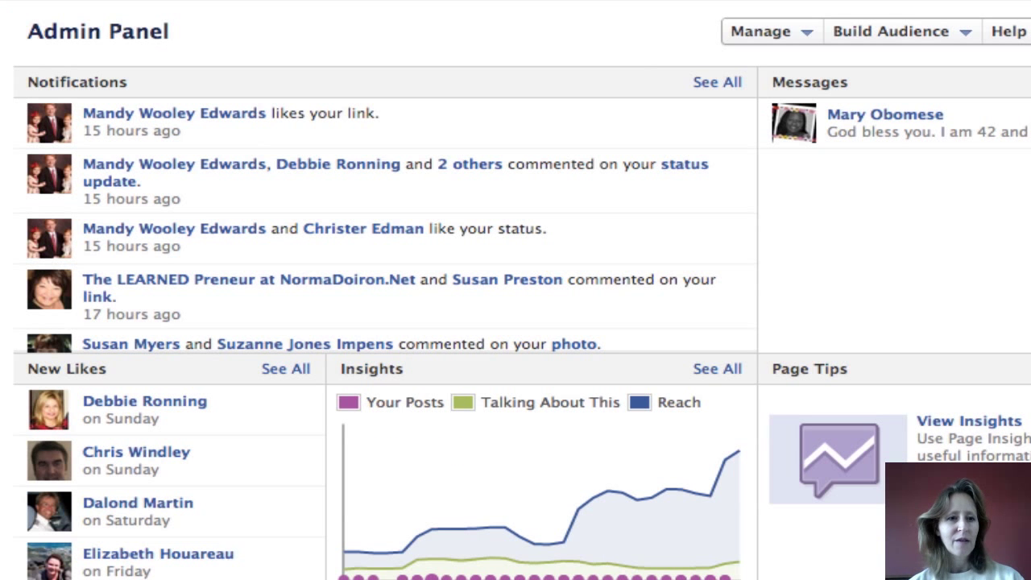
scroll(515, 290, down, 6)
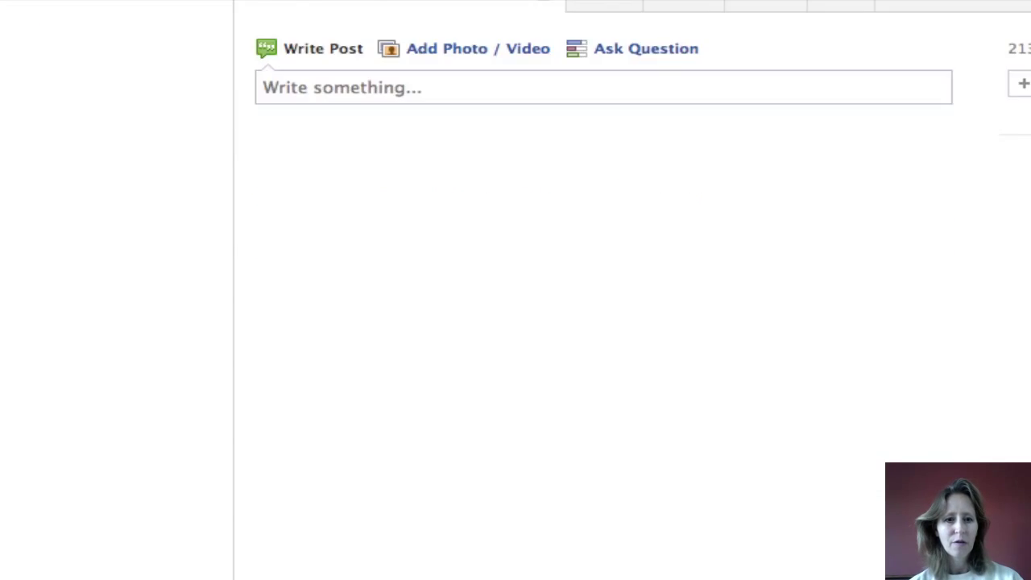
scroll(516, 290, down, 10)
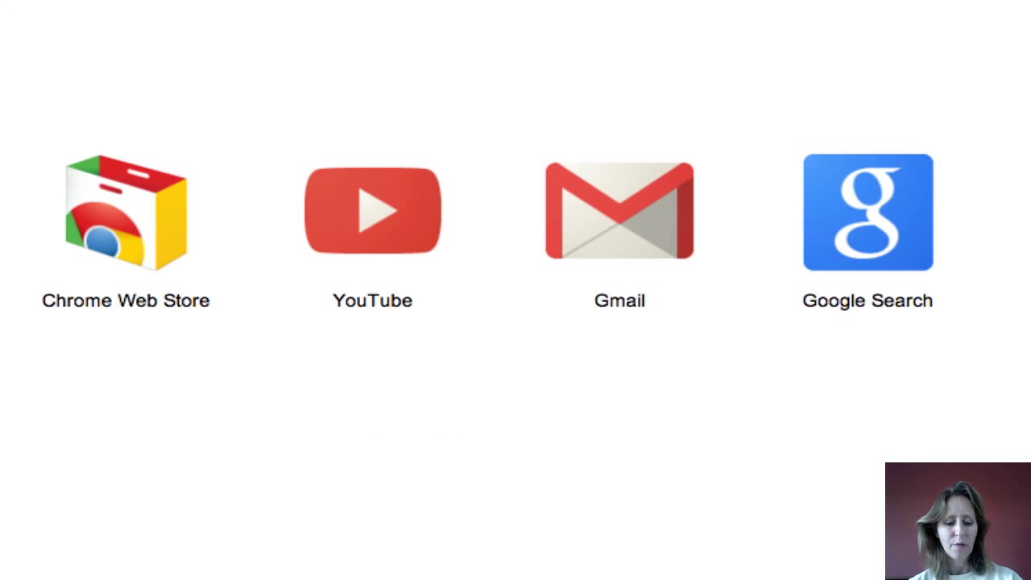
text(ww)
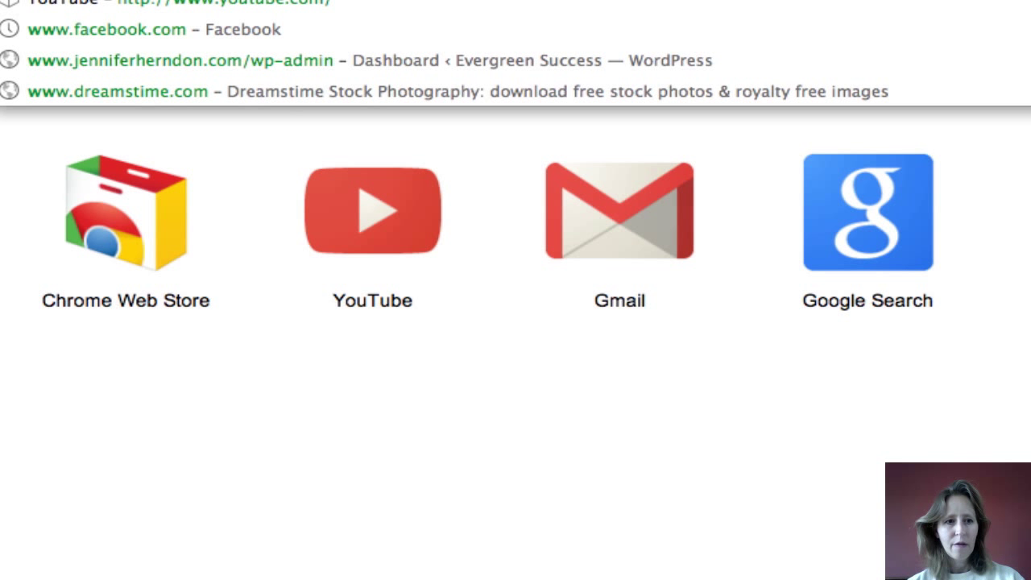
text(w.f)
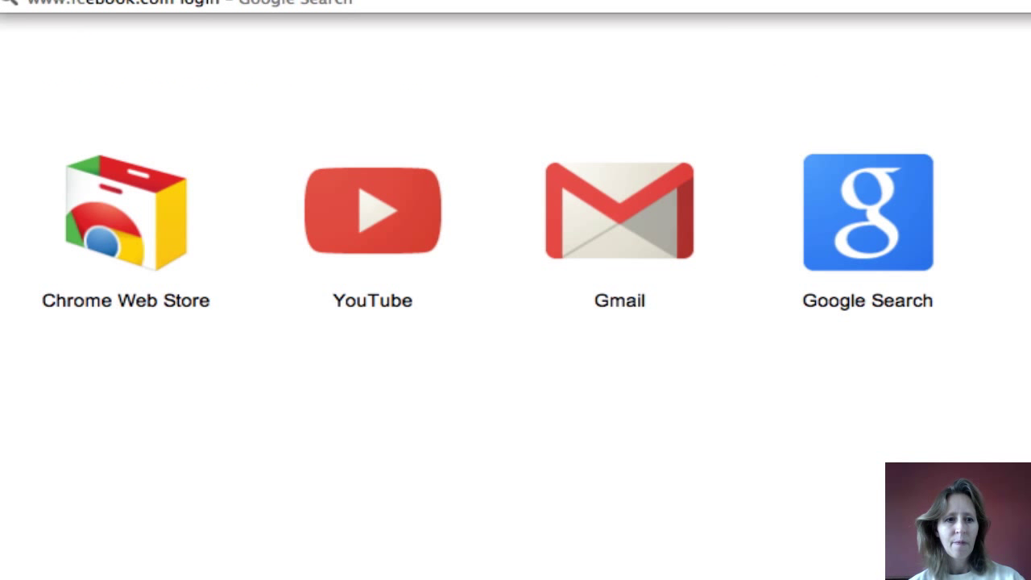
text(acebook.com)
key(Return)
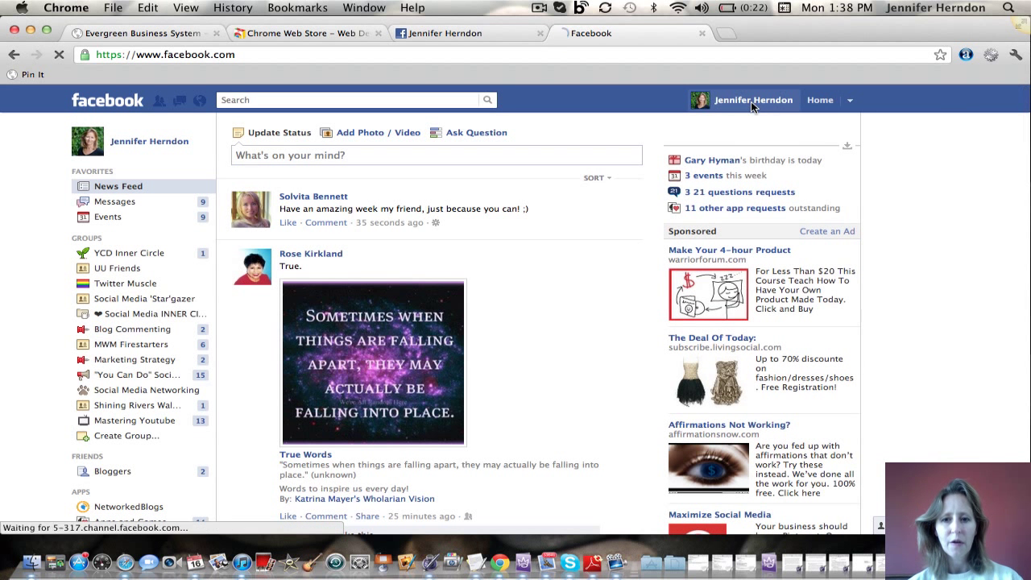
Go to the personal profile and open its About details
click(751, 102)
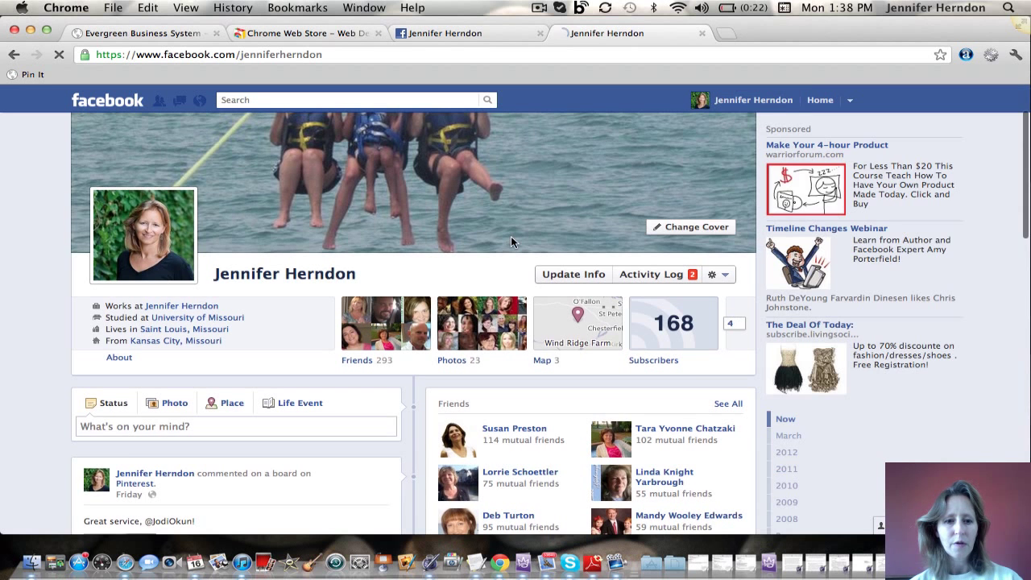
scroll(510, 241, down, 2)
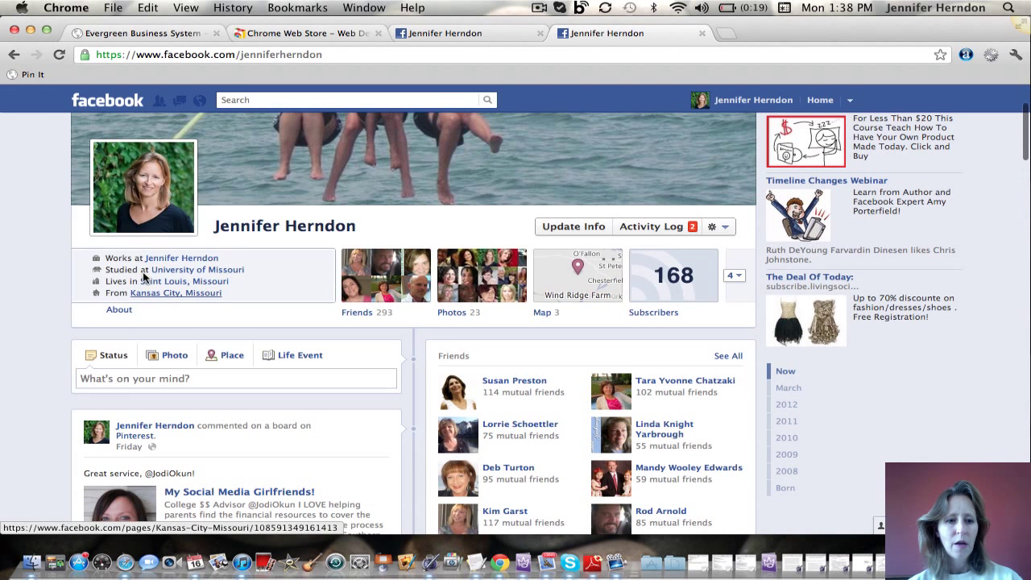
click(121, 313)
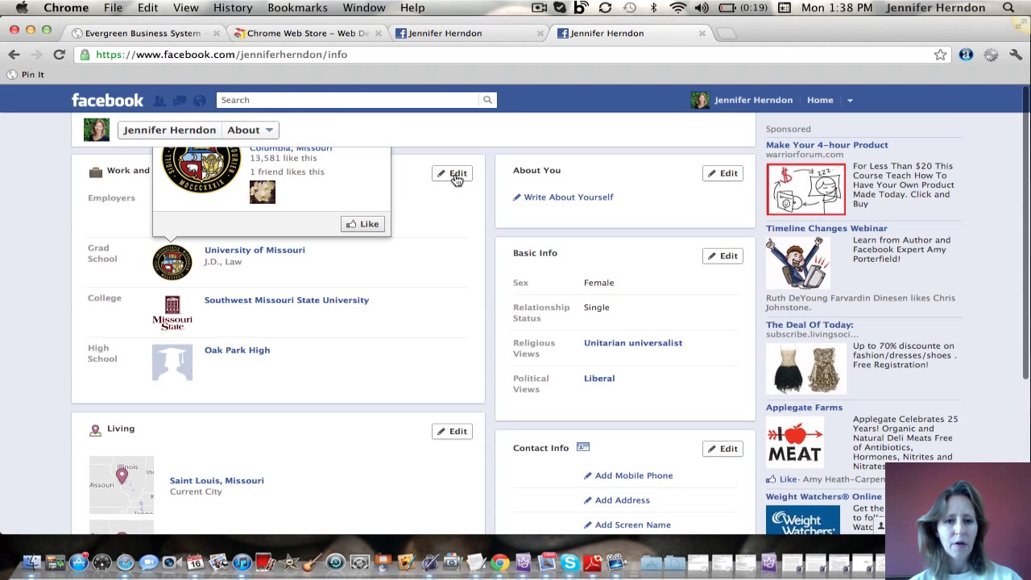
Remove the business Page employer from Work and Education, then return to the timeline
click(454, 173)
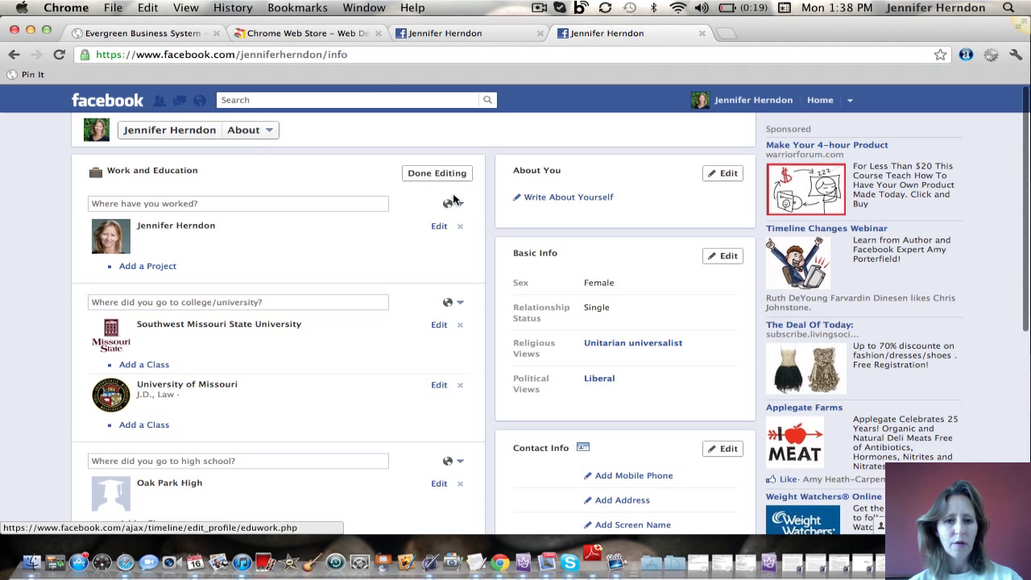
click(459, 227)
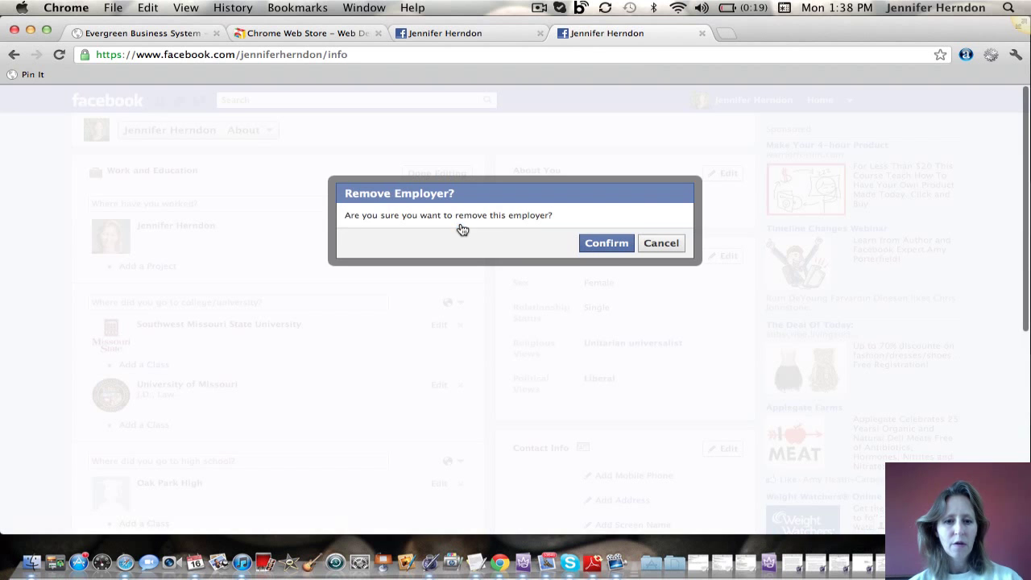
click(607, 243)
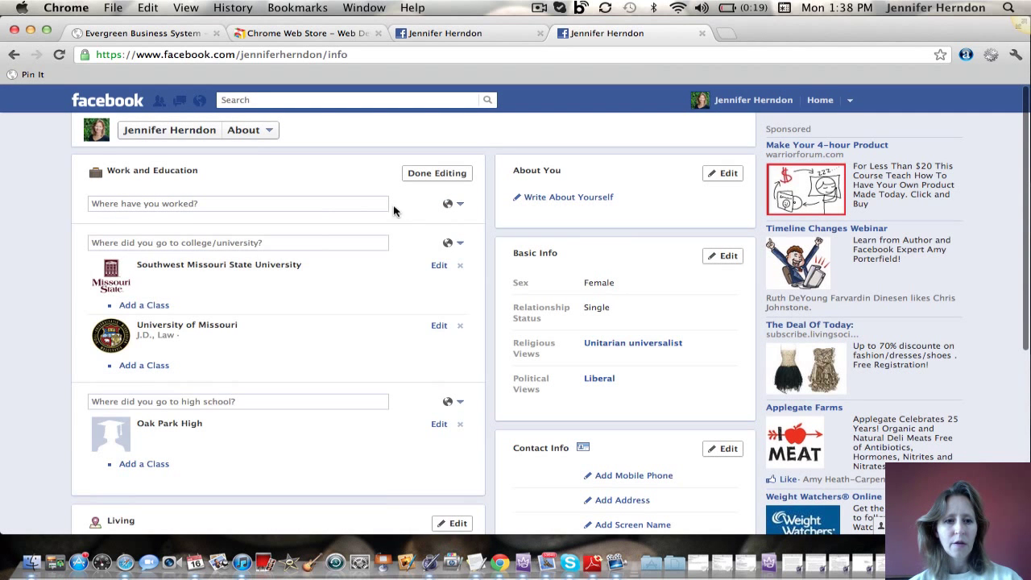
click(437, 174)
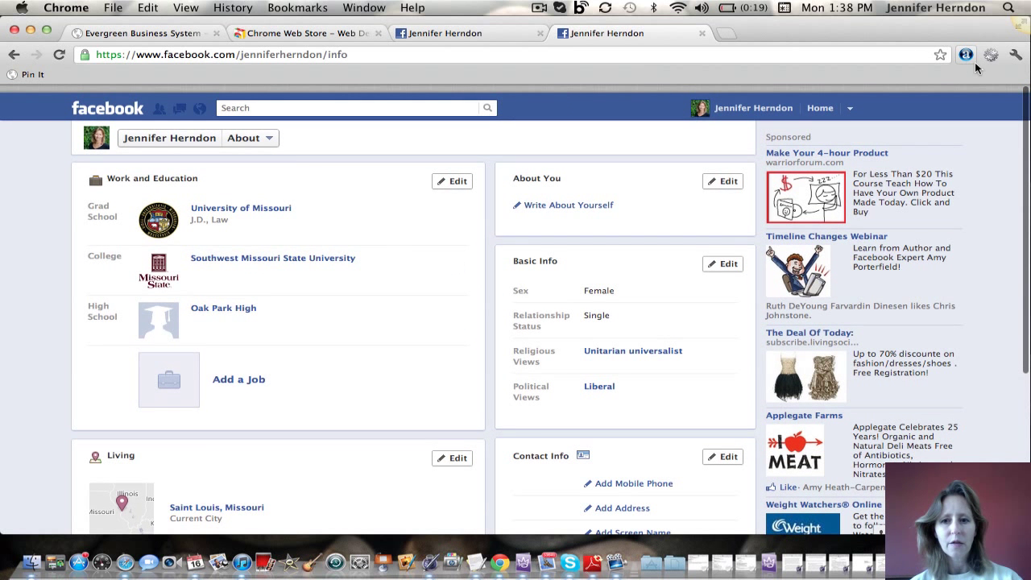
click(753, 108)
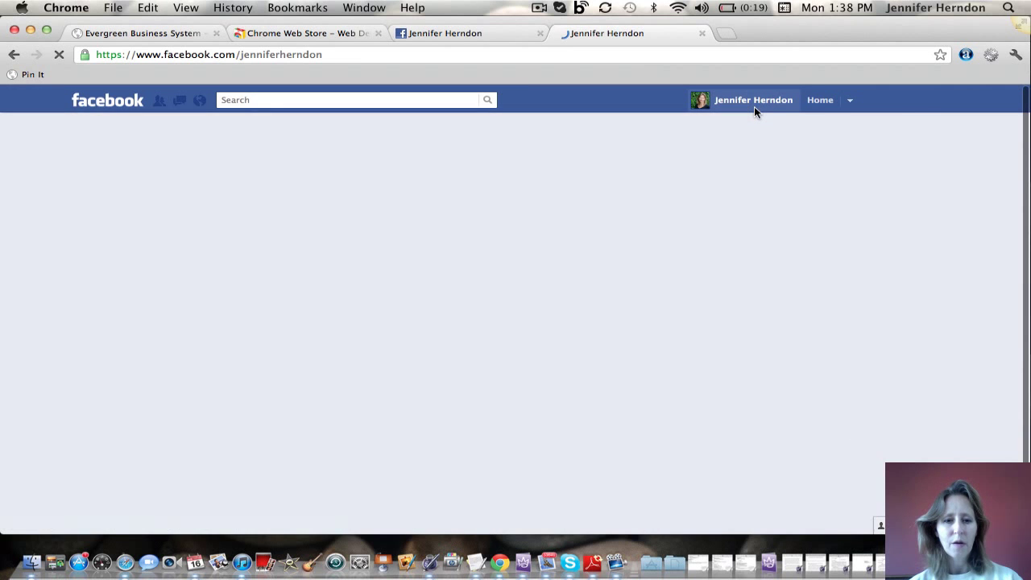
Switch to the Chrome Web Store tab showing the installed Web Developer extension
scroll(505, 278, down, 3)
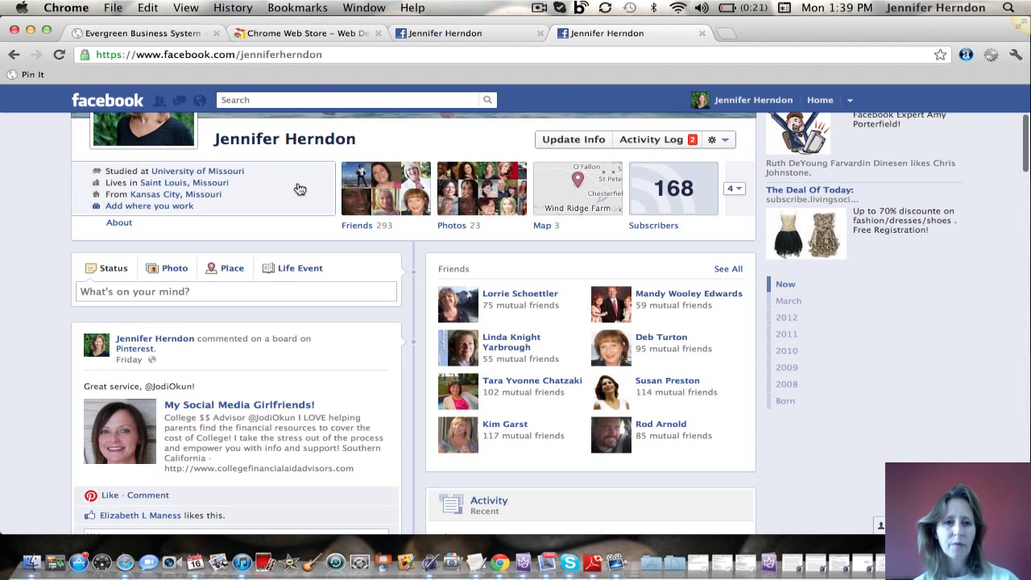
click(319, 33)
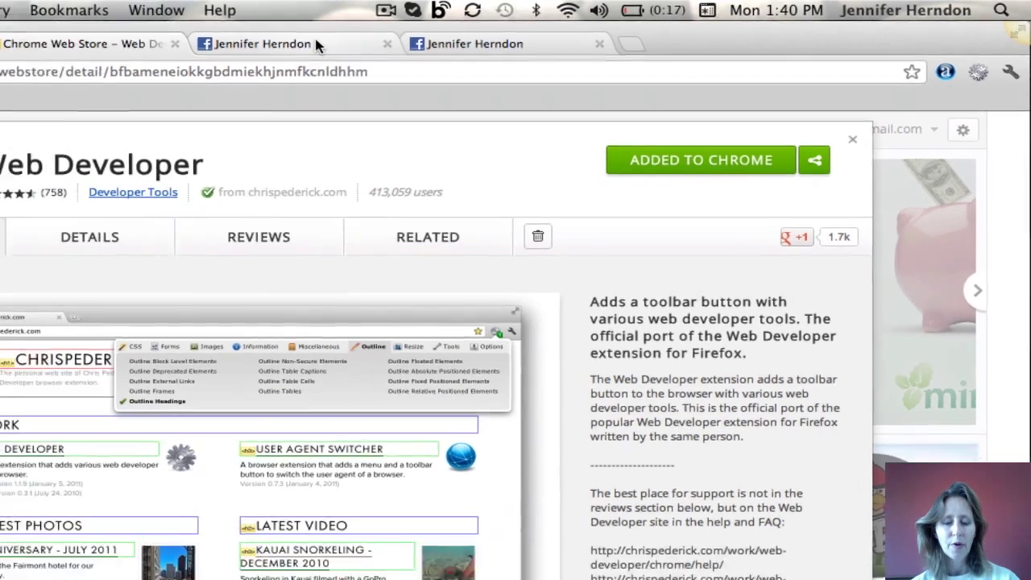
Switch back to the tab with the business Facebook Page
click(269, 47)
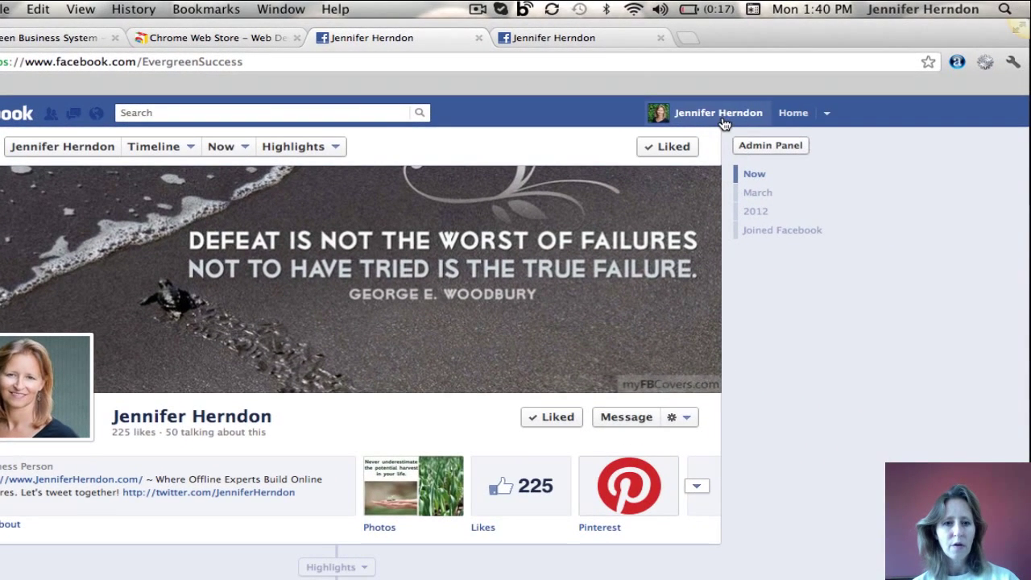
Open the Page's Manage > Edit Page settings and copy its numeric id from the URL
click(761, 148)
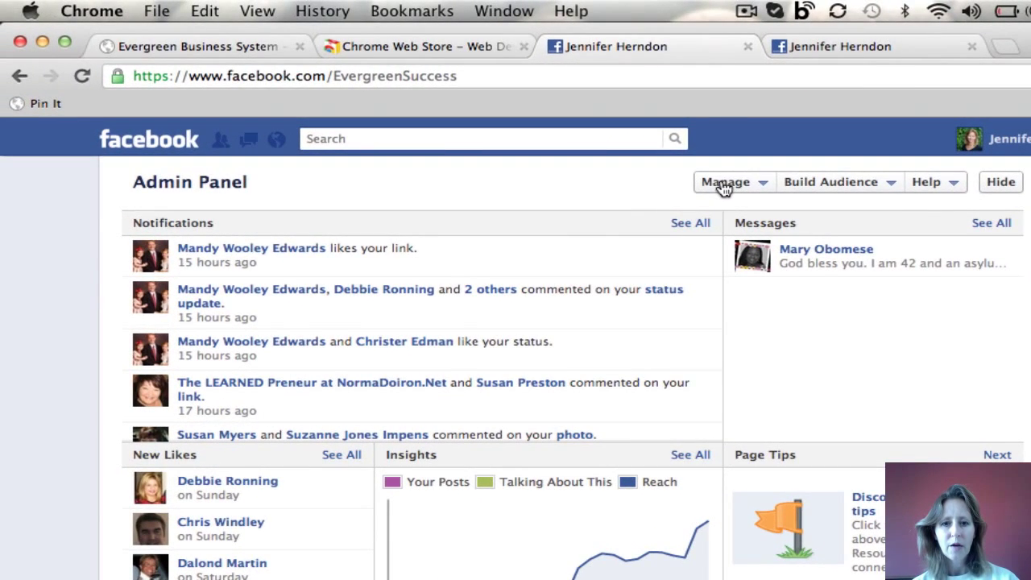
click(726, 184)
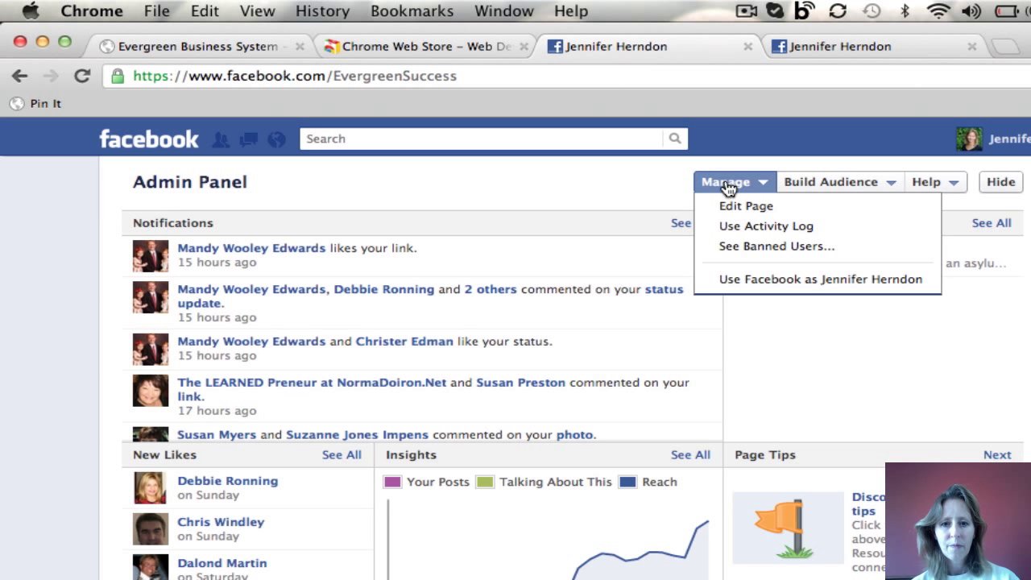
click(754, 207)
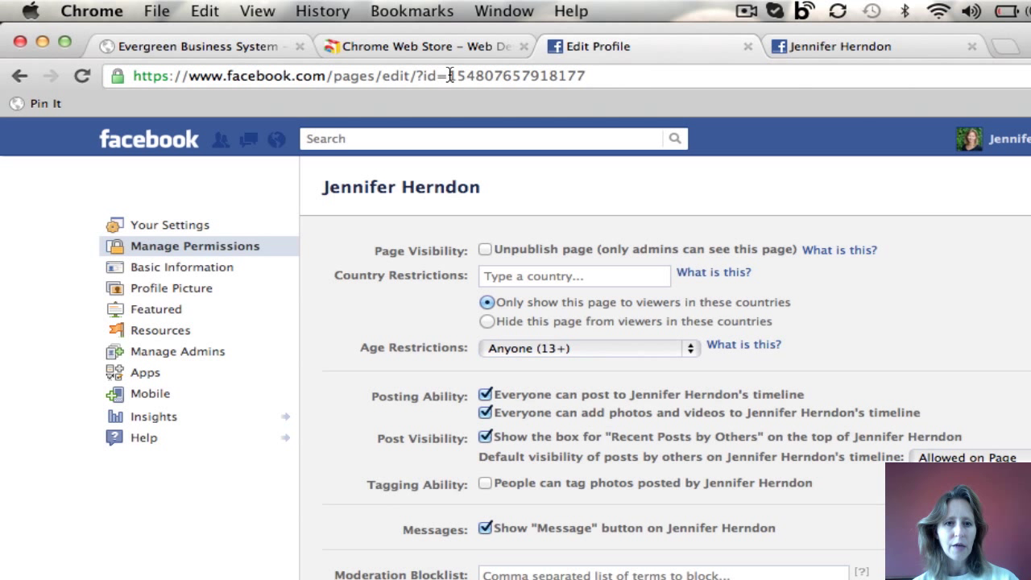
drag(450, 76, 587, 76)
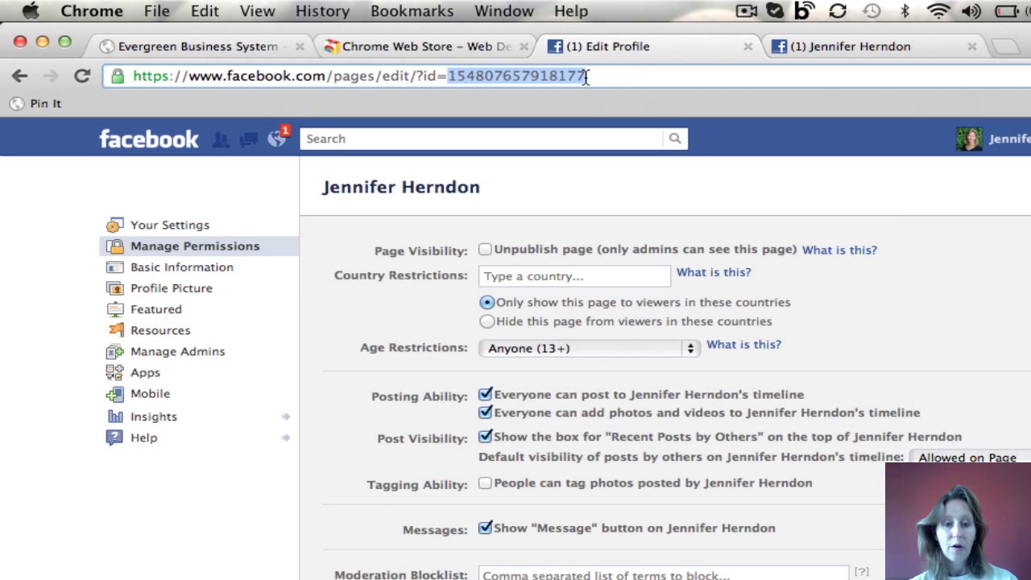
key(super+c)
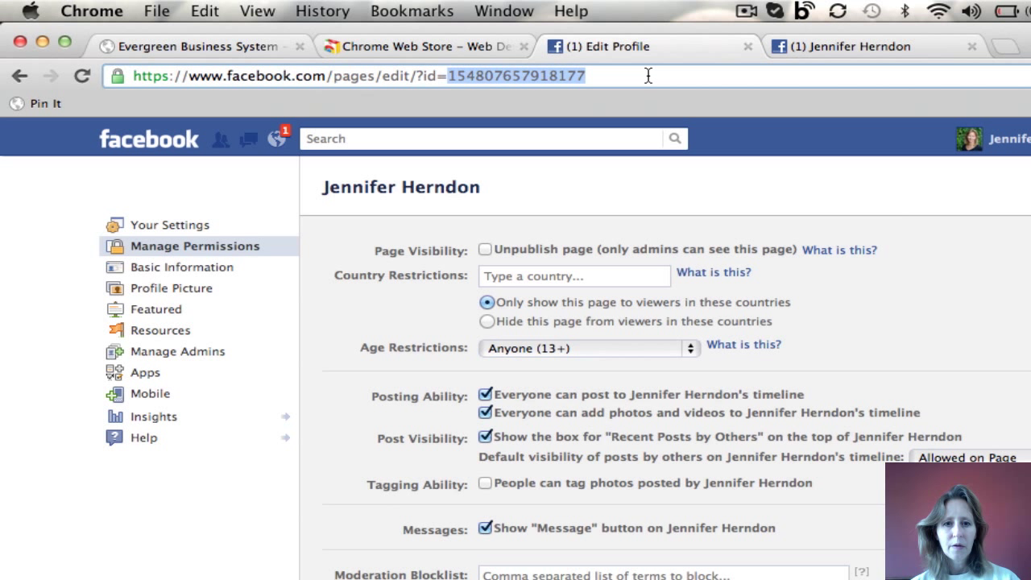
Open a Work & Education > New Job life event and show its hidden fields with Web Developer's Display Form Details
click(850, 53)
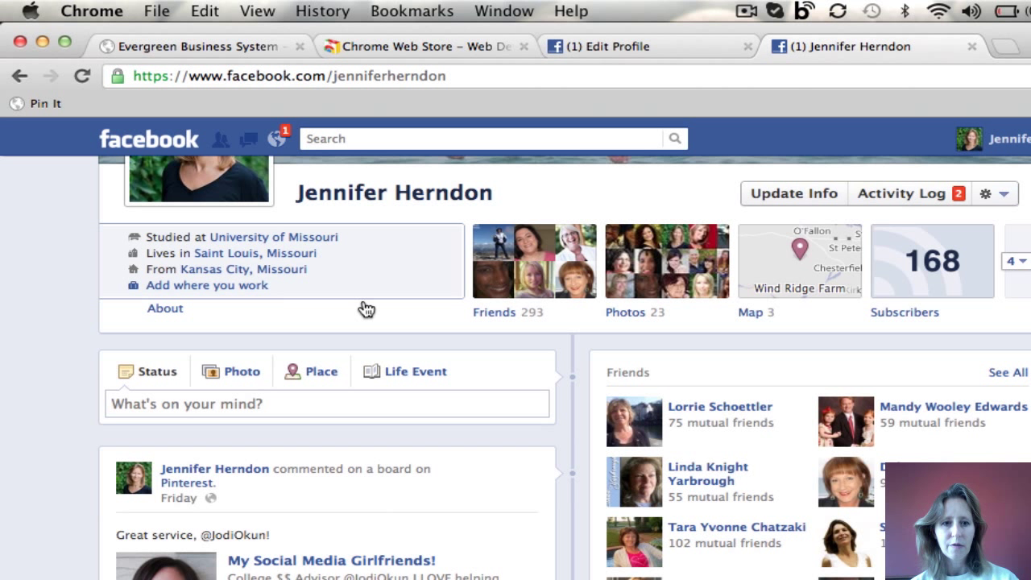
click(411, 372)
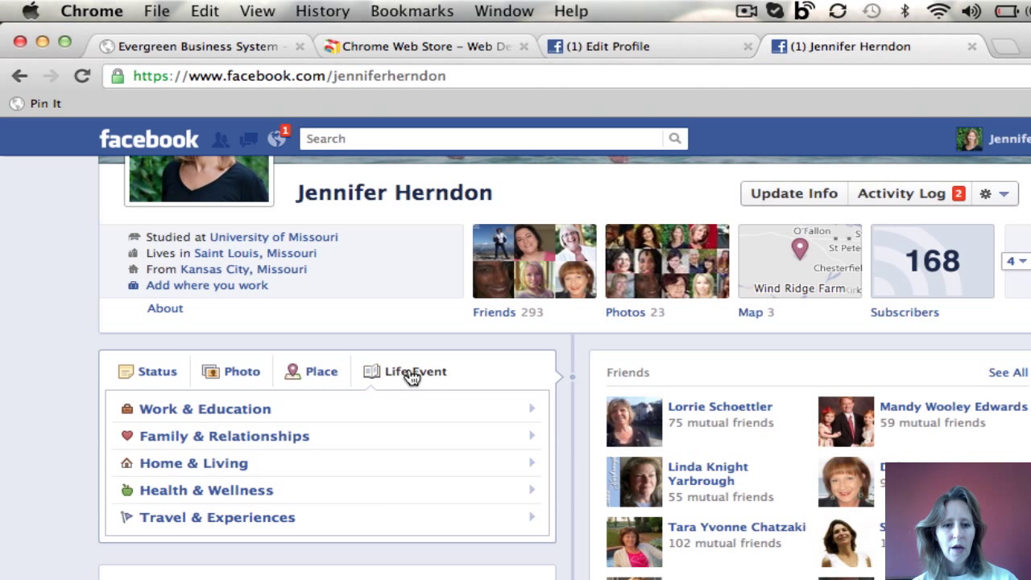
click(394, 415)
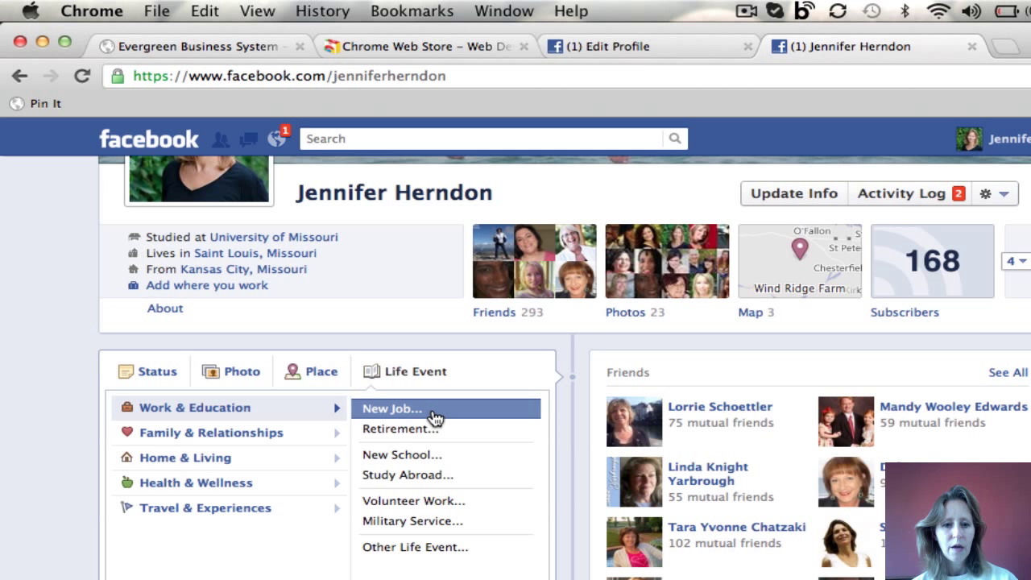
click(432, 418)
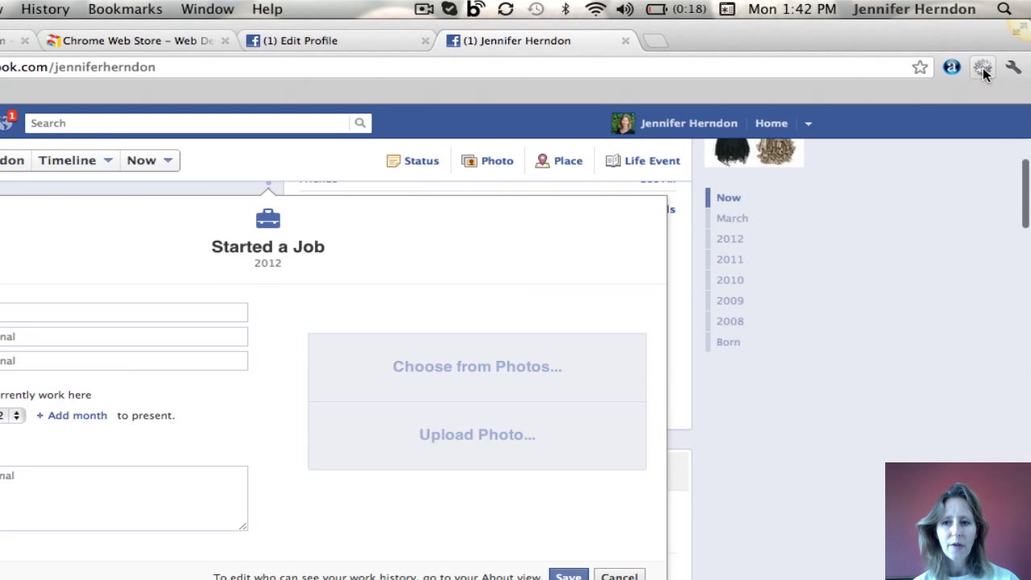
click(983, 67)
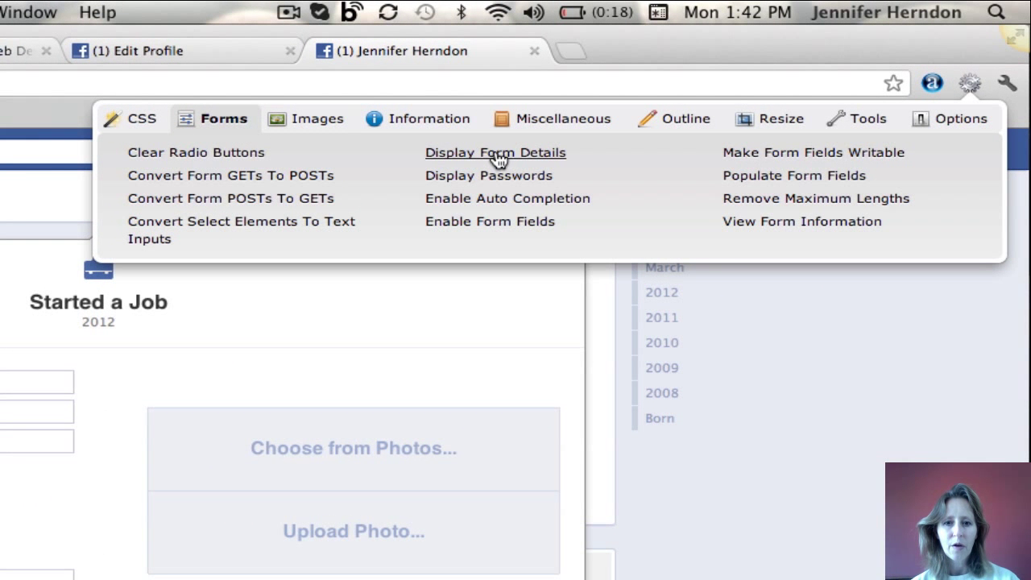
click(498, 154)
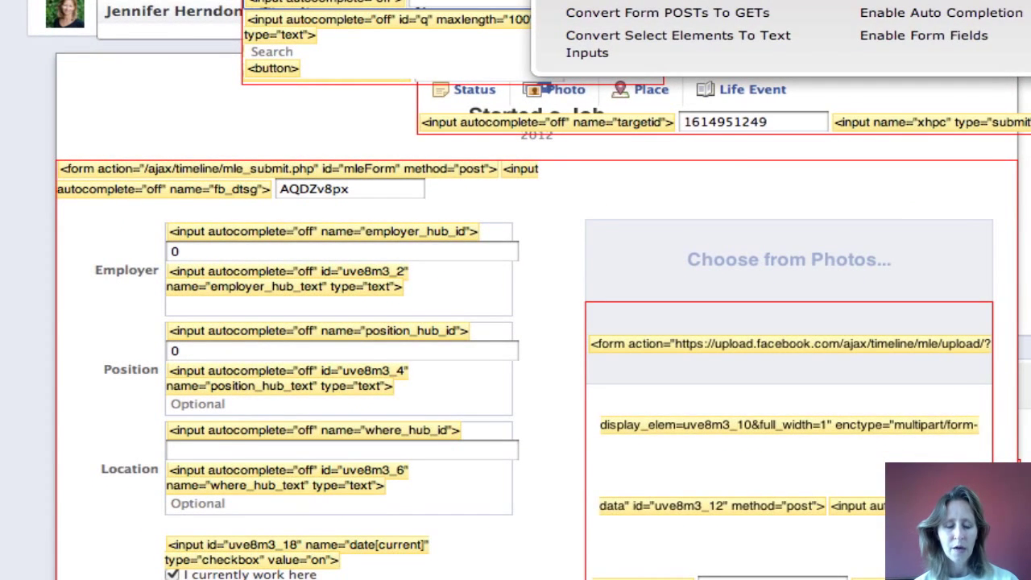
Replace employer_hub_id's 0 with the pasted Page id and save the job event
key(Escape)
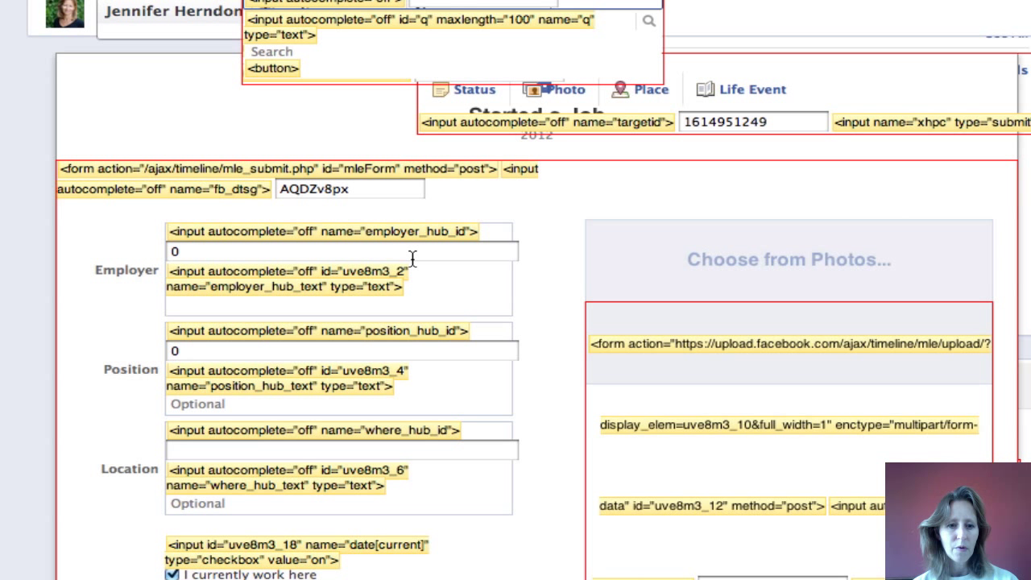
click(184, 253)
key(BackSpace)
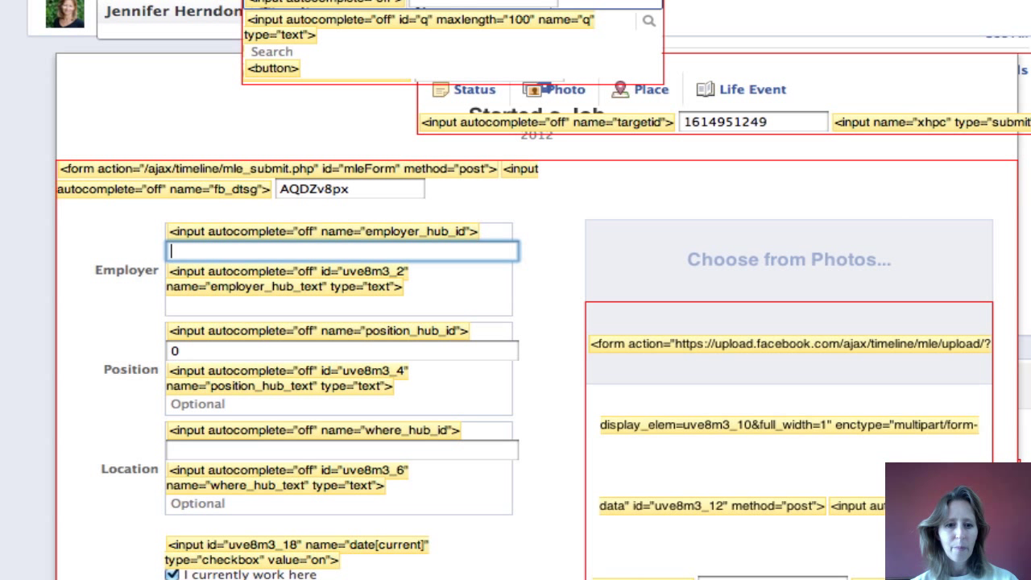
key(super+v)
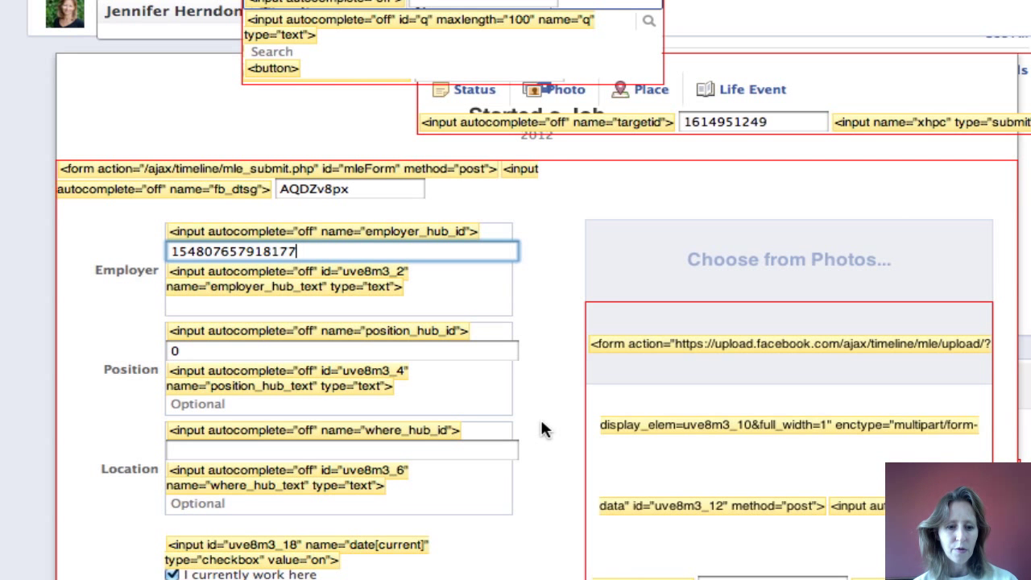
scroll(542, 422, down, 1)
scroll(542, 430, down, 5)
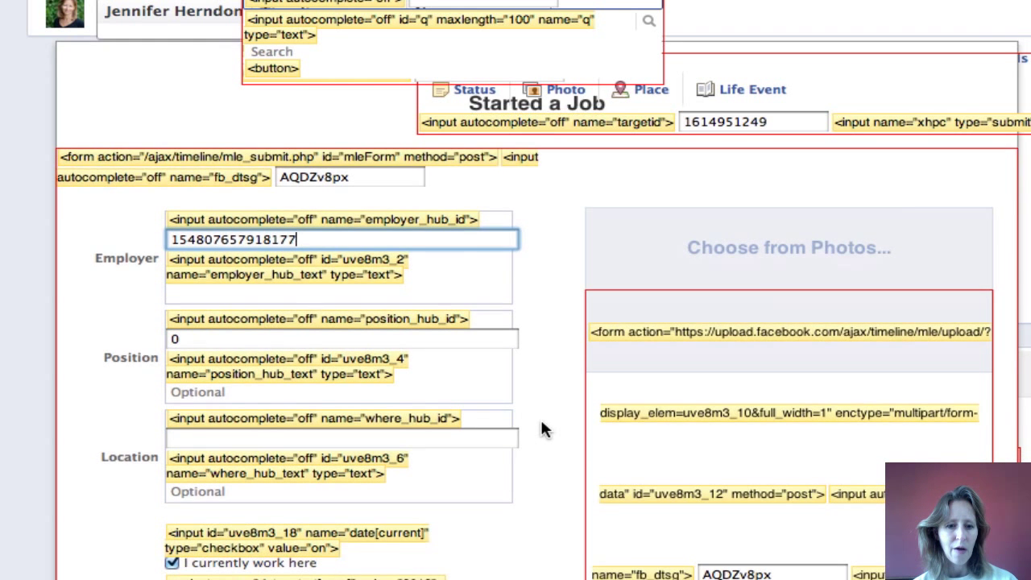
scroll(541, 425, down, 6)
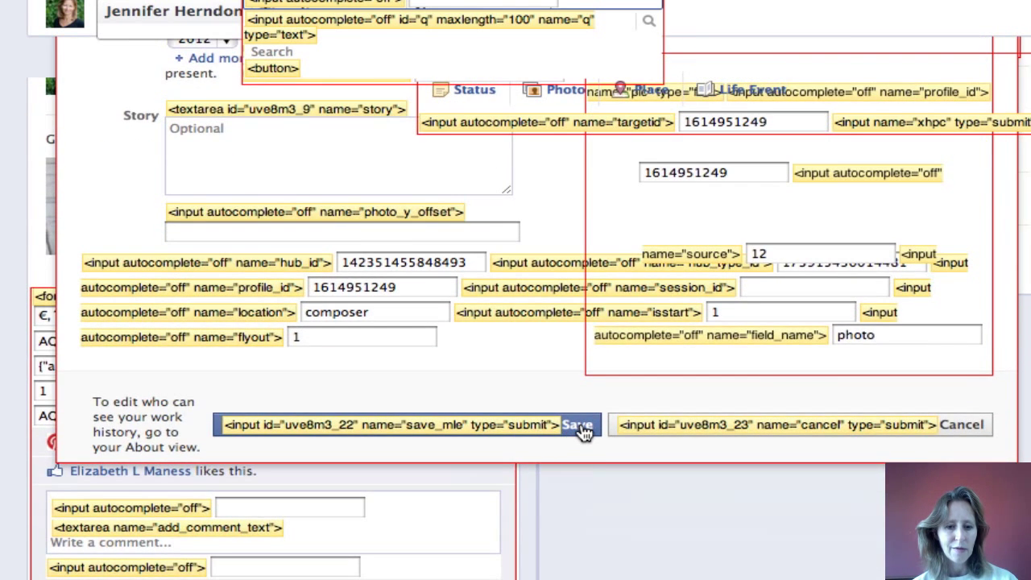
click(580, 426)
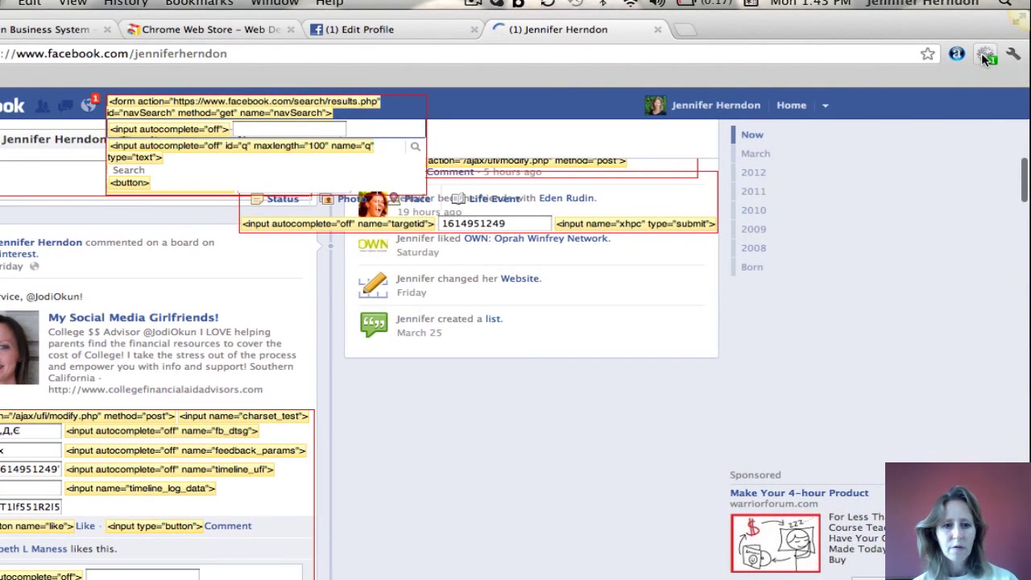
Turn off Web Developer's form details overlay and reload the profile to show the business Page as workplace
click(983, 53)
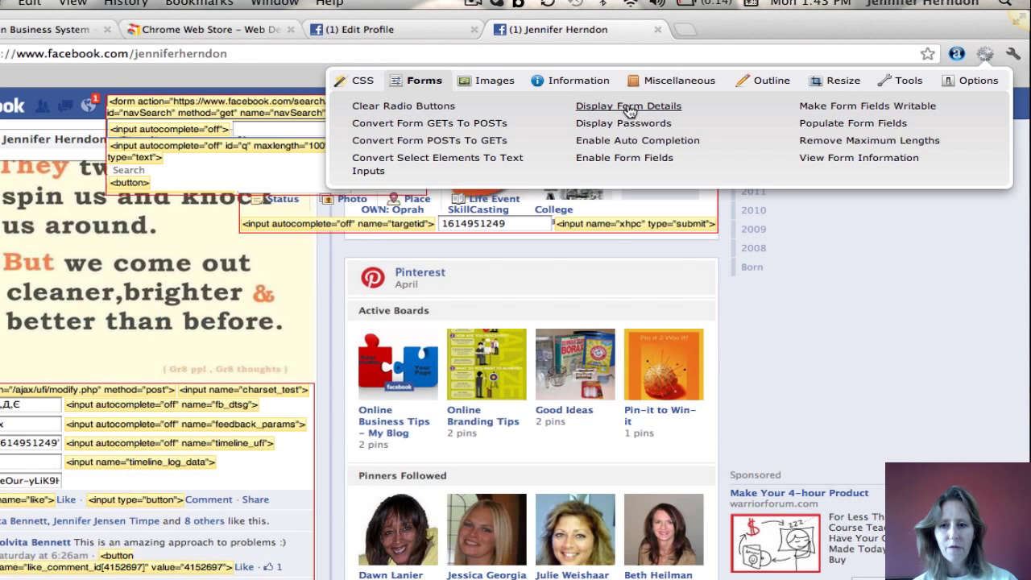
click(631, 111)
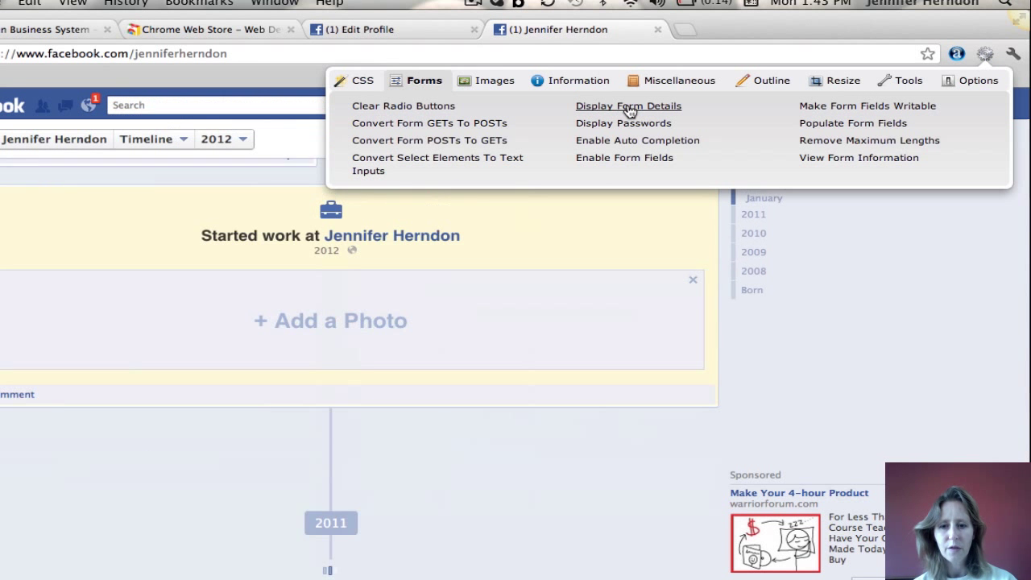
click(919, 291)
scroll(899, 264, down, 5)
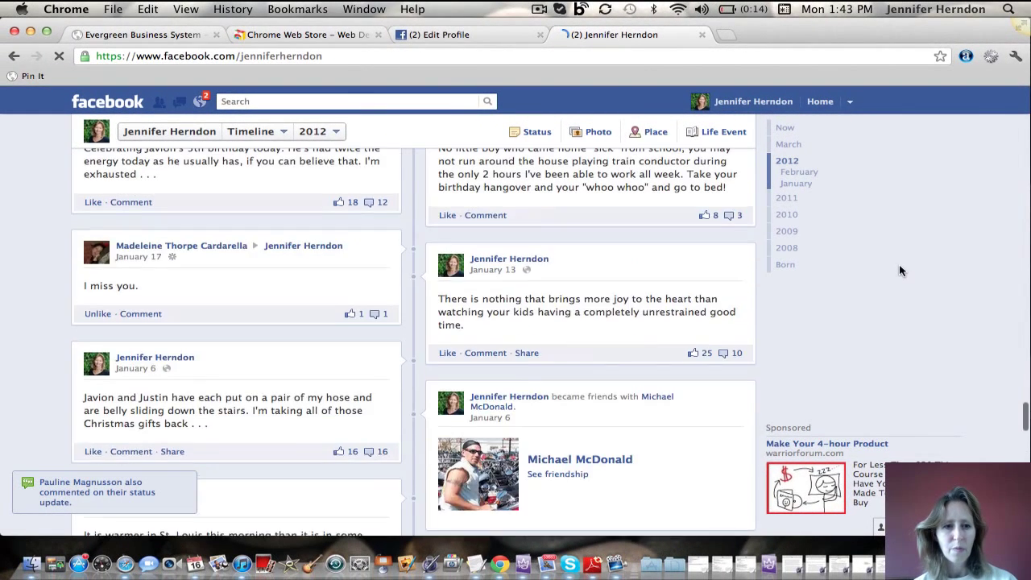
scroll(898, 264, up, 3)
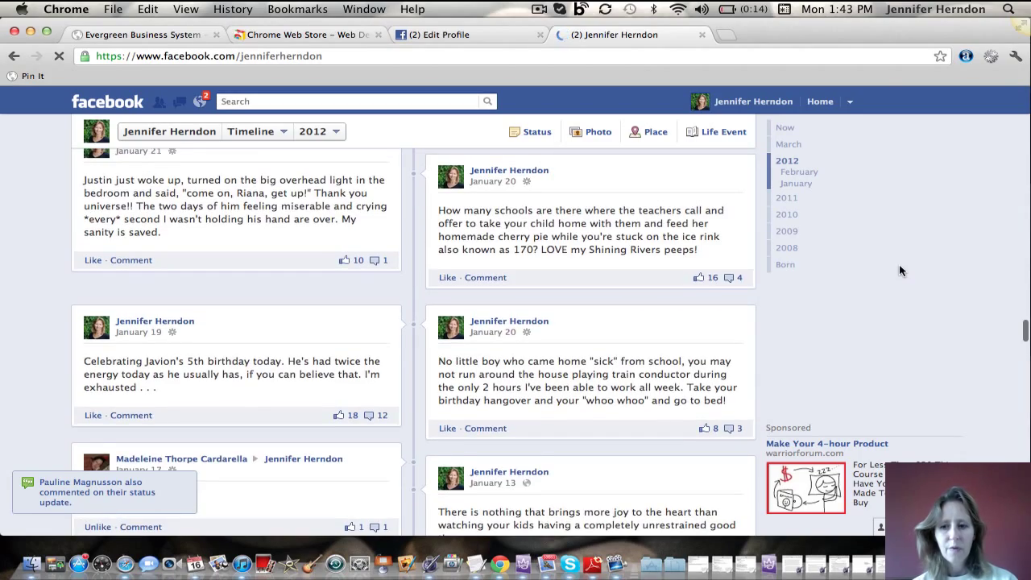
scroll(898, 264, up, 10)
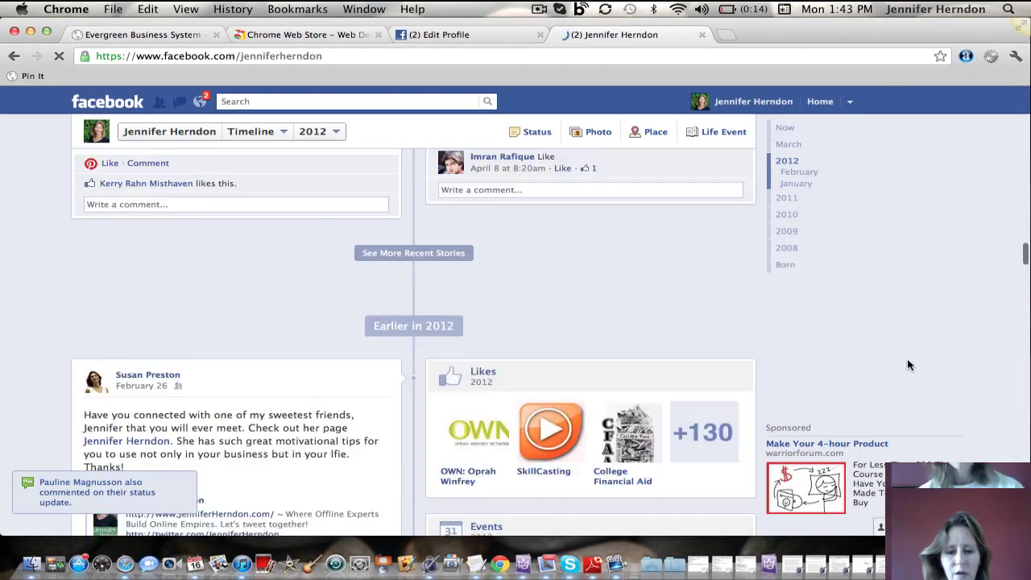
scroll(907, 365, up, 15)
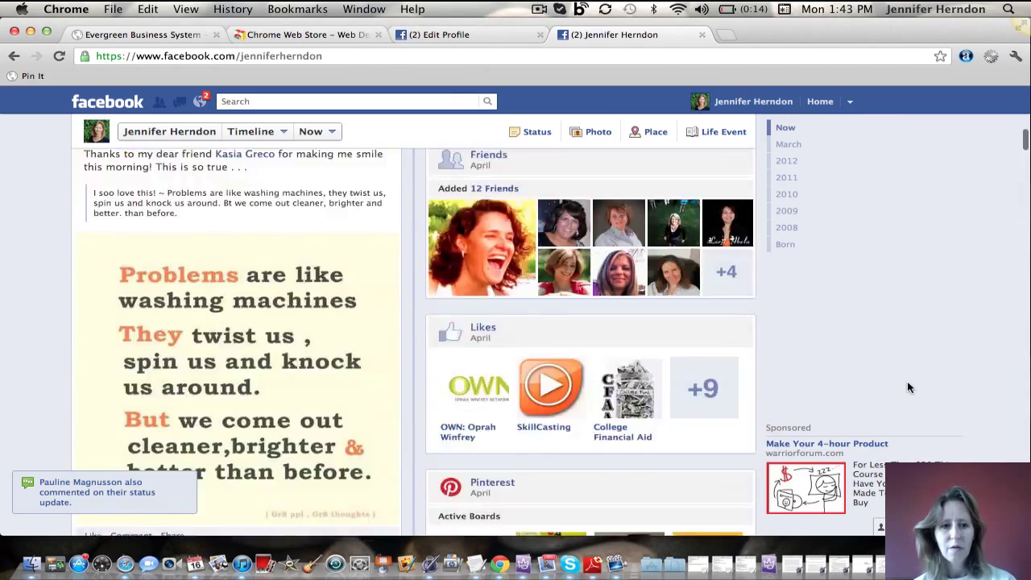
scroll(907, 388, up, 10)
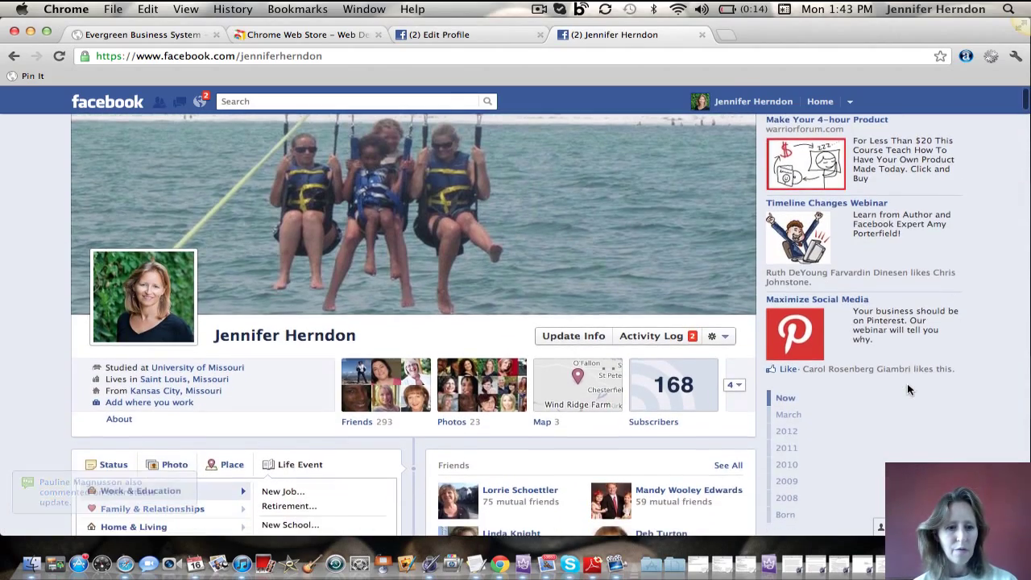
scroll(908, 390, down, 3)
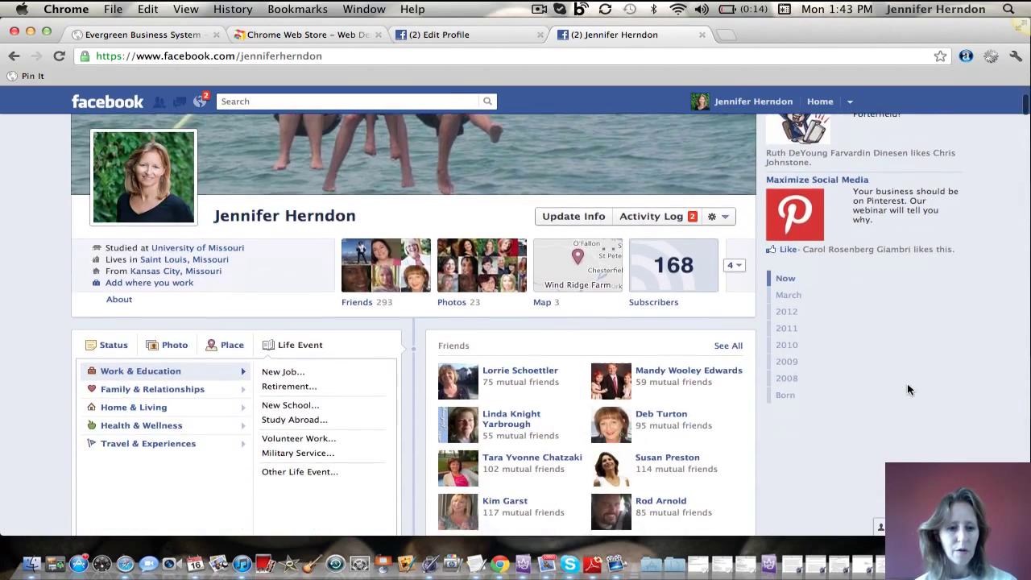
scroll(907, 390, down, 1)
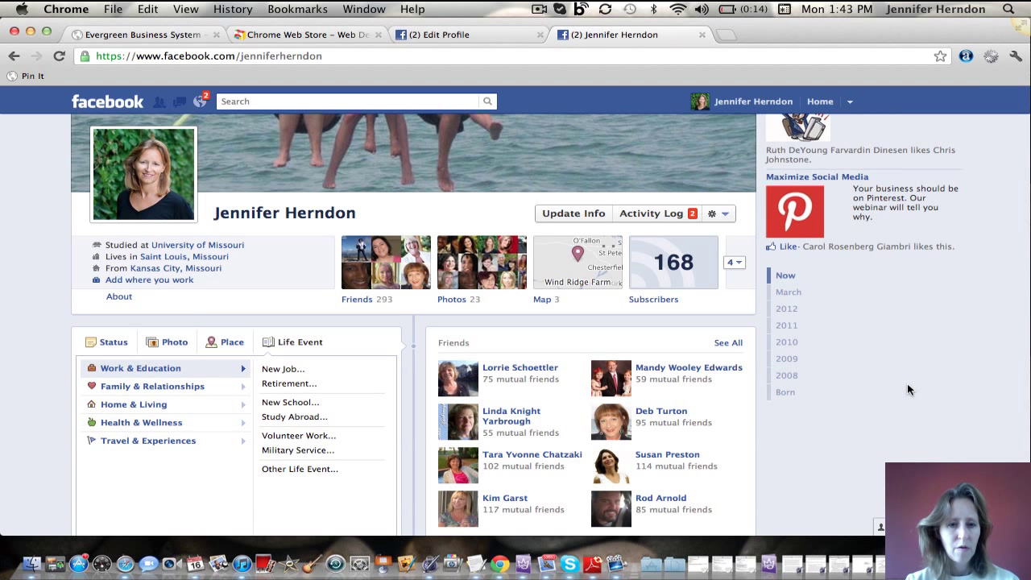
key(super+r)
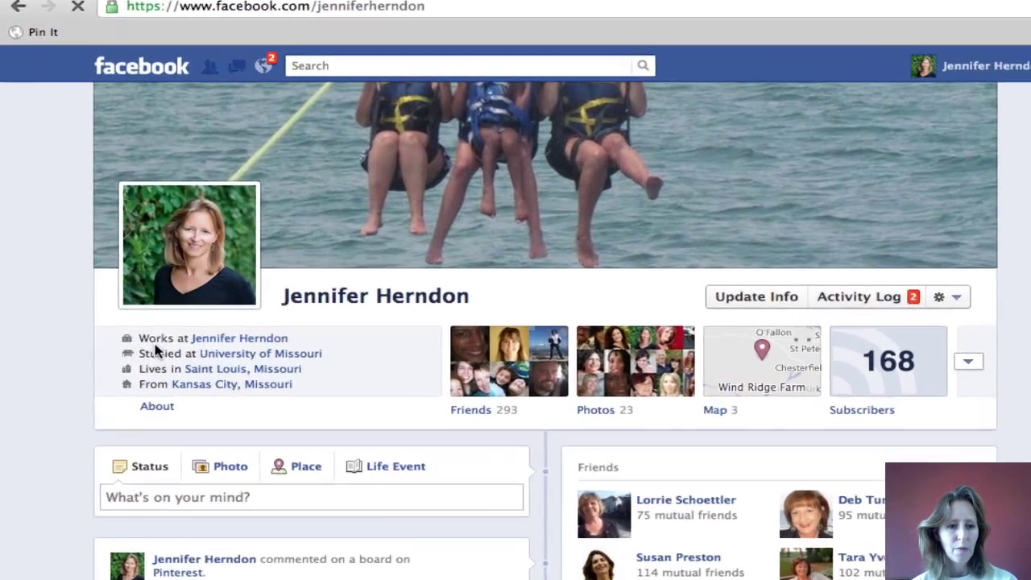
Open the profile's About page to view the business Page job listed from 2012
mouse_move(241, 339)
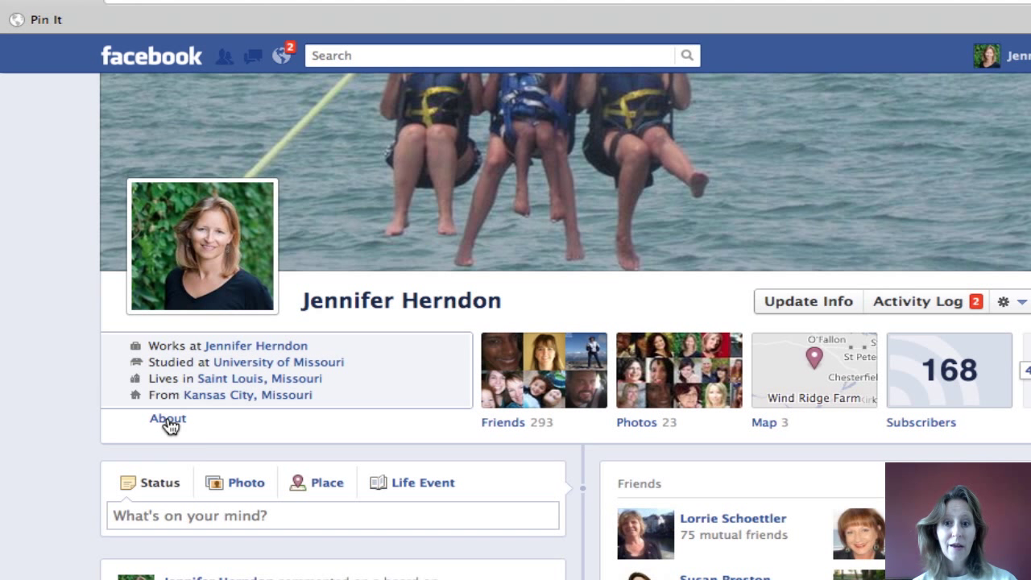
click(168, 420)
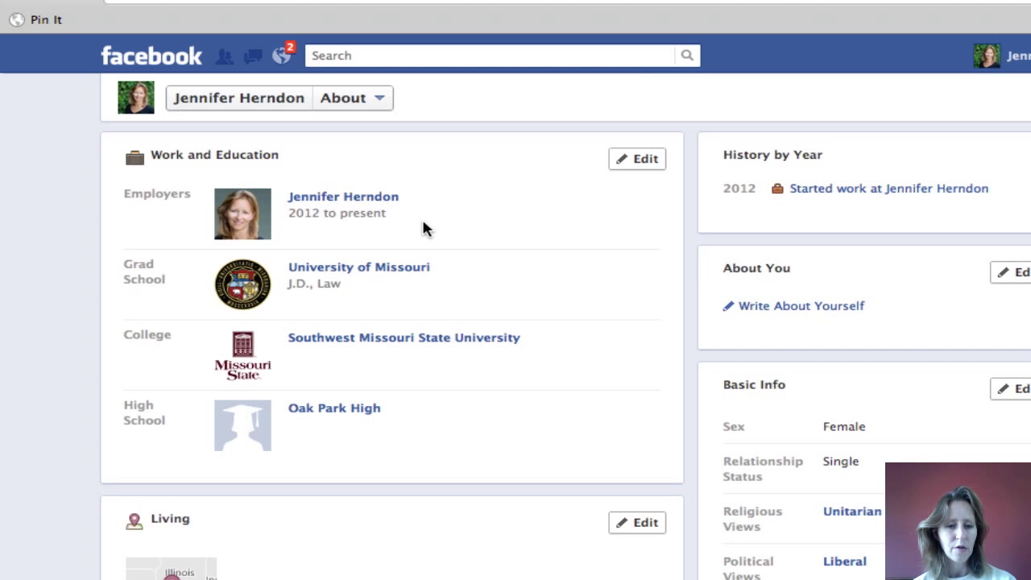
Edit the business Page job to position C.E.O. with city St. Louis, Missouri
click(645, 161)
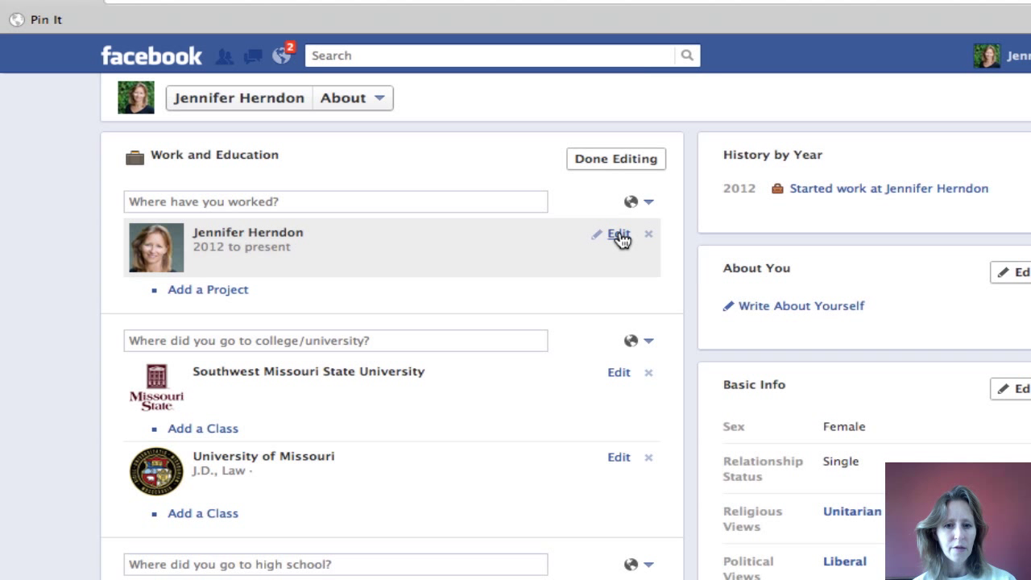
click(619, 234)
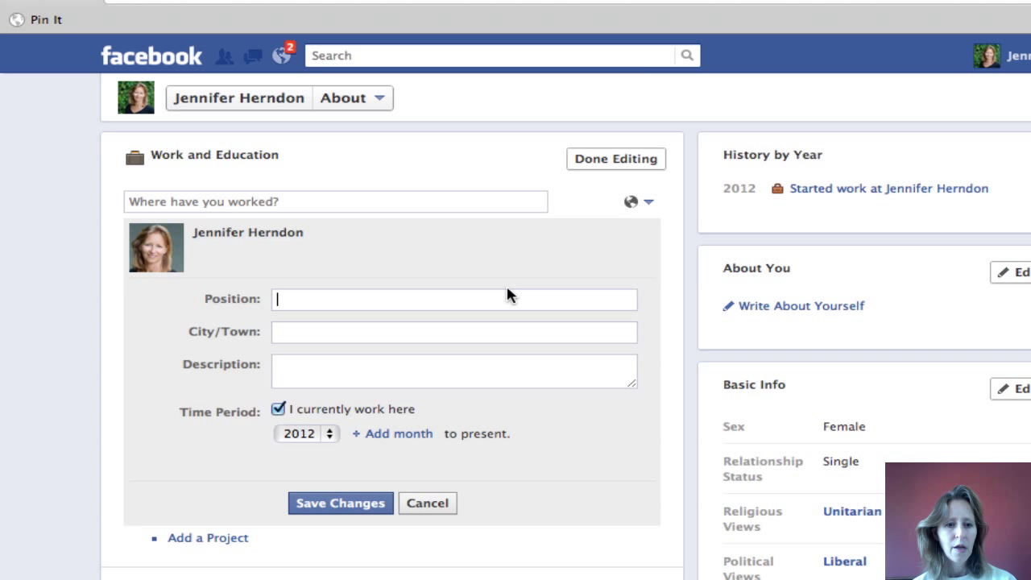
text(C)
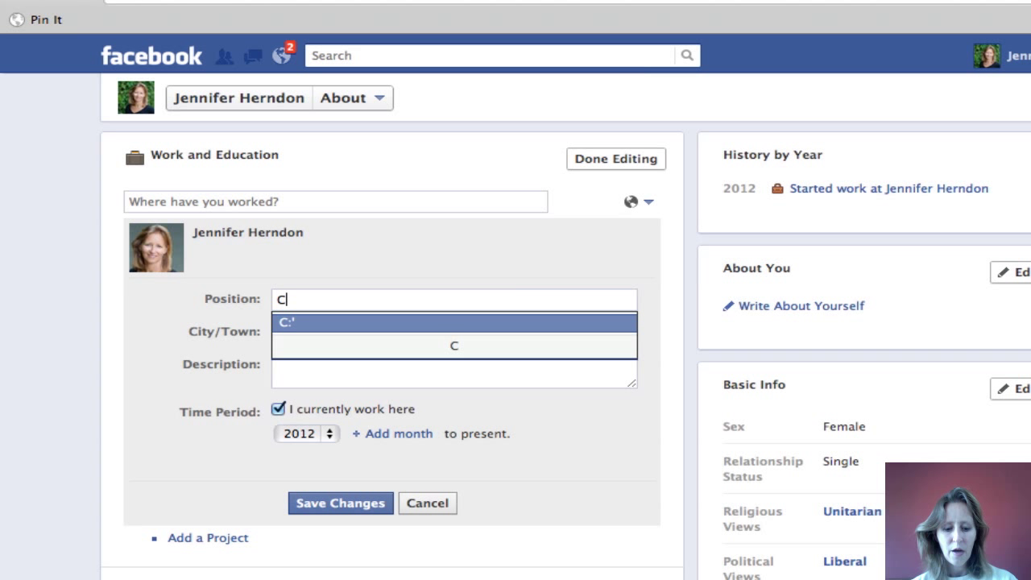
text(.E.O.)
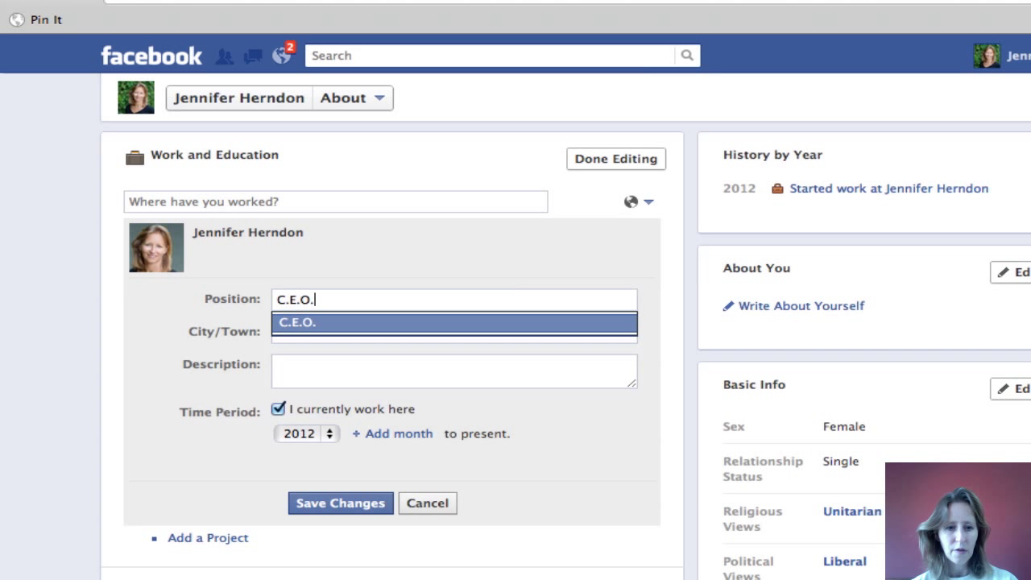
key(Tab)
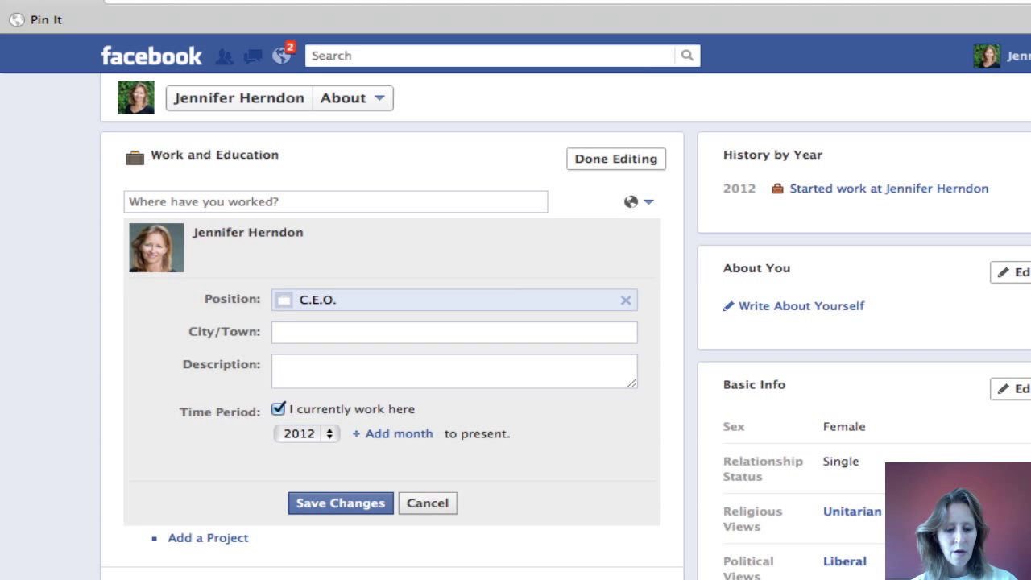
text(St. Louis)
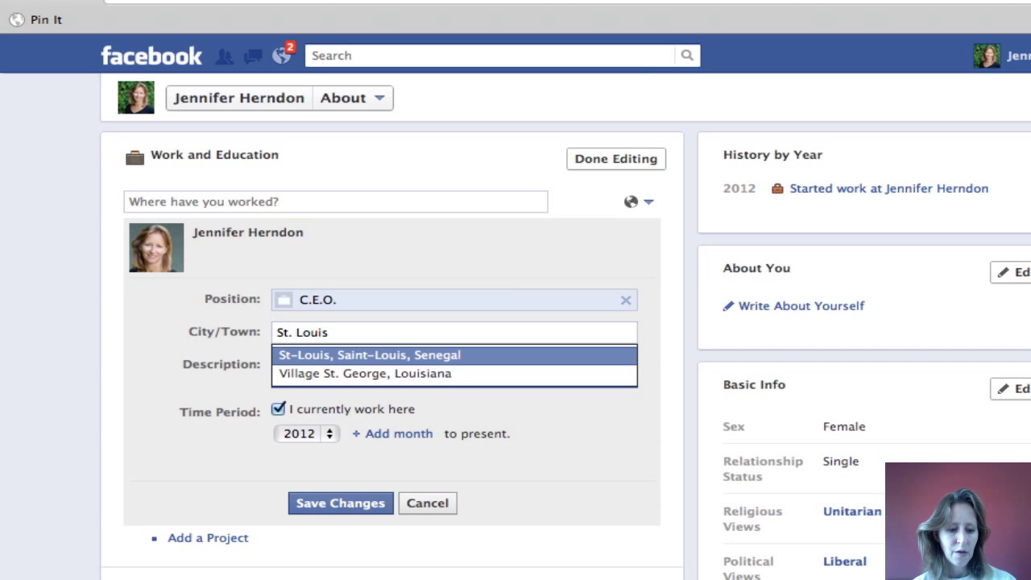
key(Tab)
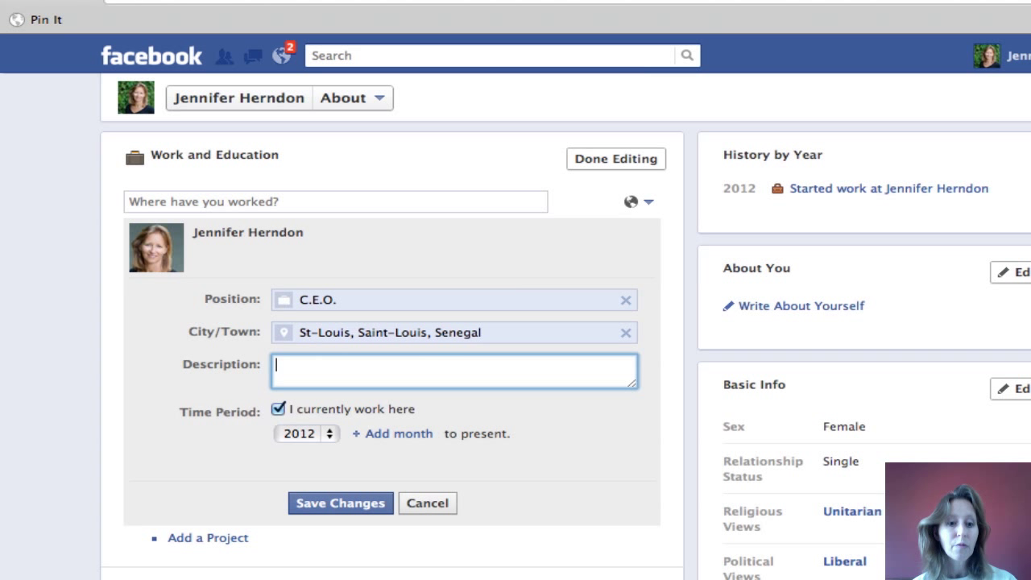
click(513, 327)
key(BackSpace)
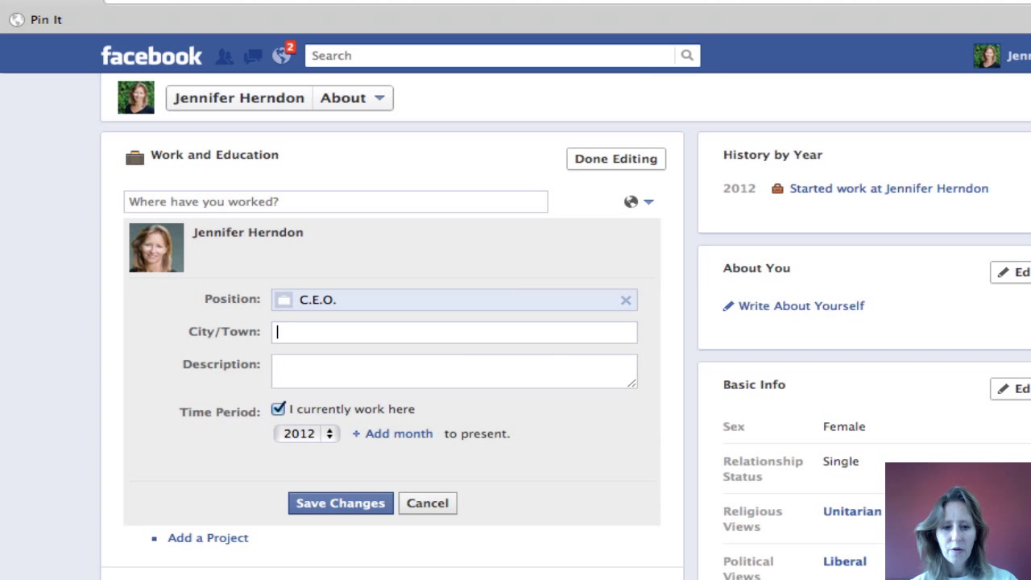
text(St.)
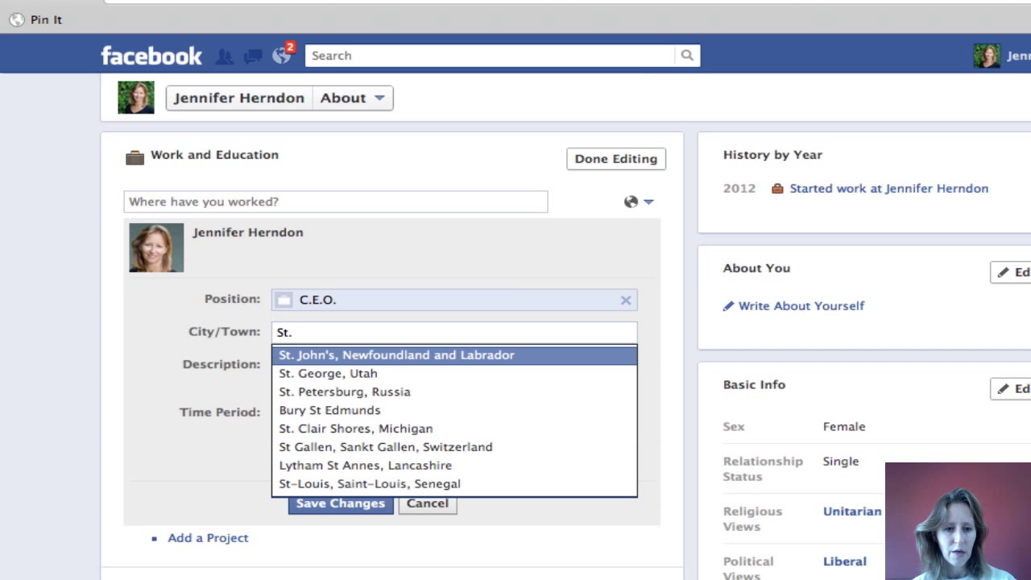
text( Louis)
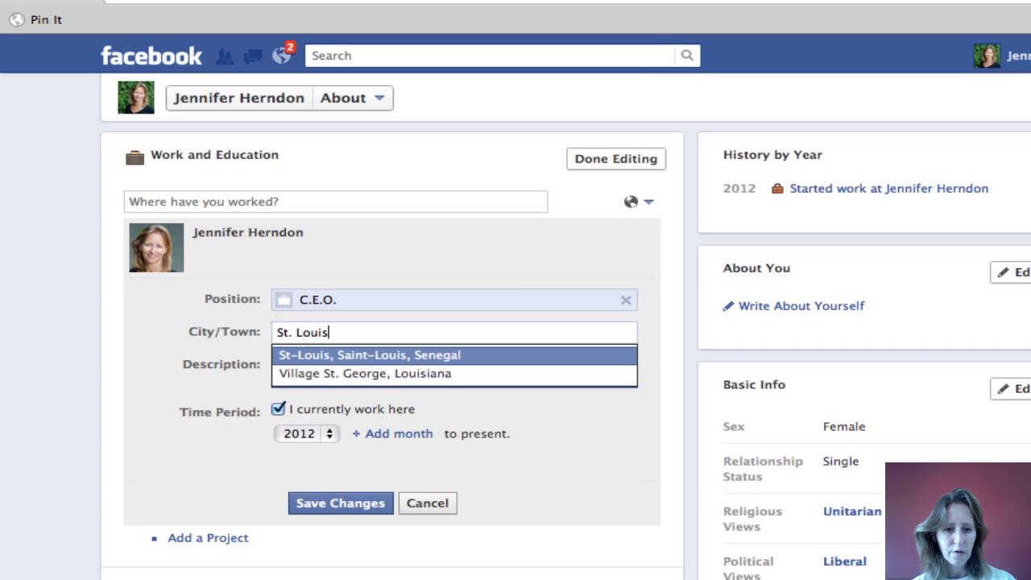
text(, Mis)
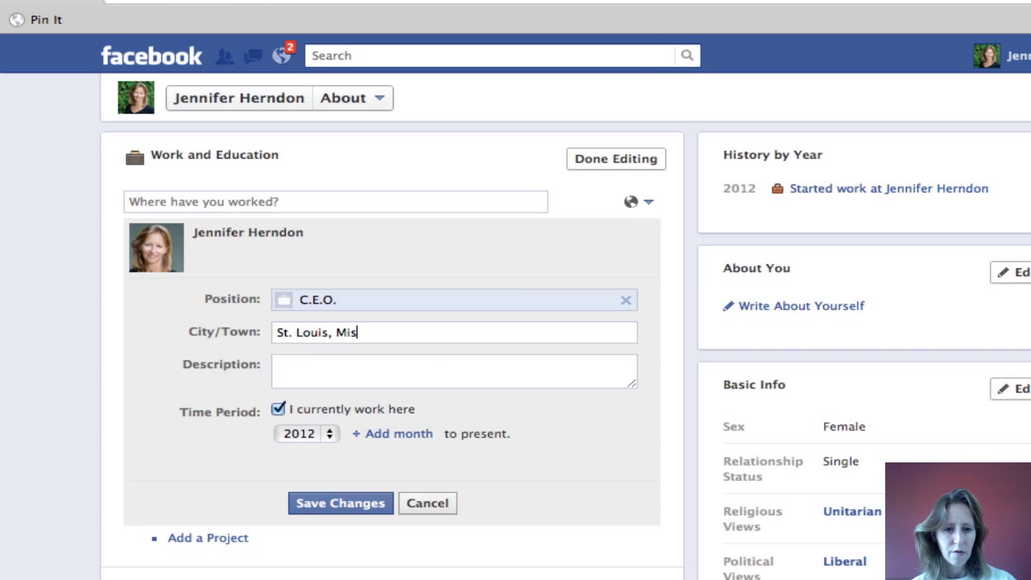
text(souri)
key(BackSpace)
key(BackSpace)
text(r)
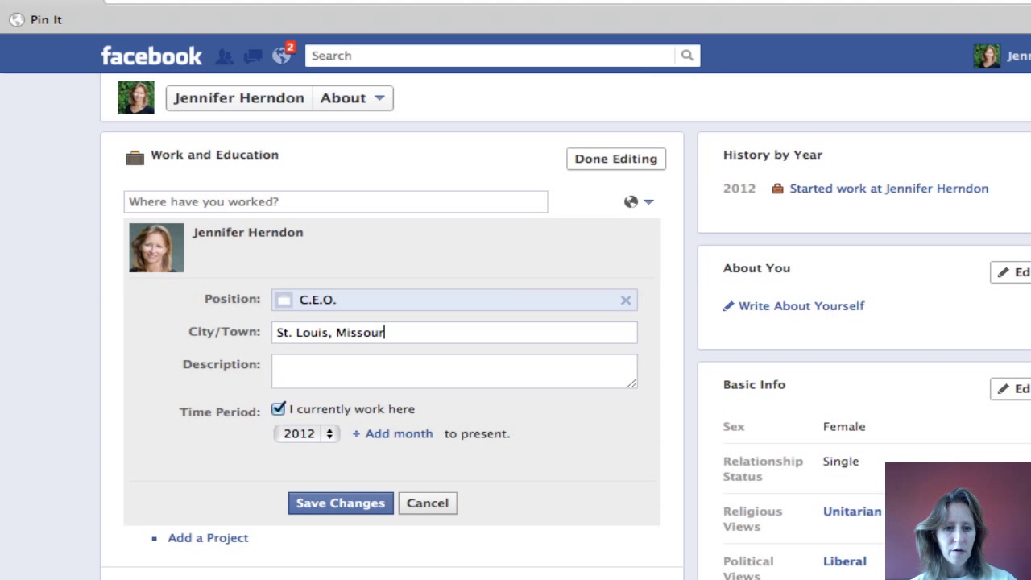
text(i)
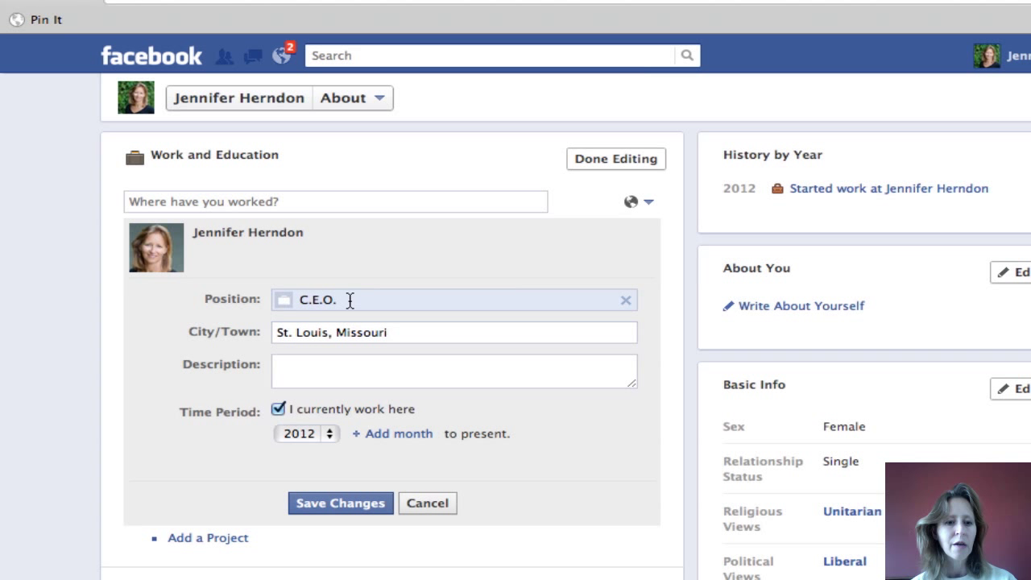
Set the job's start year to 1997 and save the changes
click(331, 434)
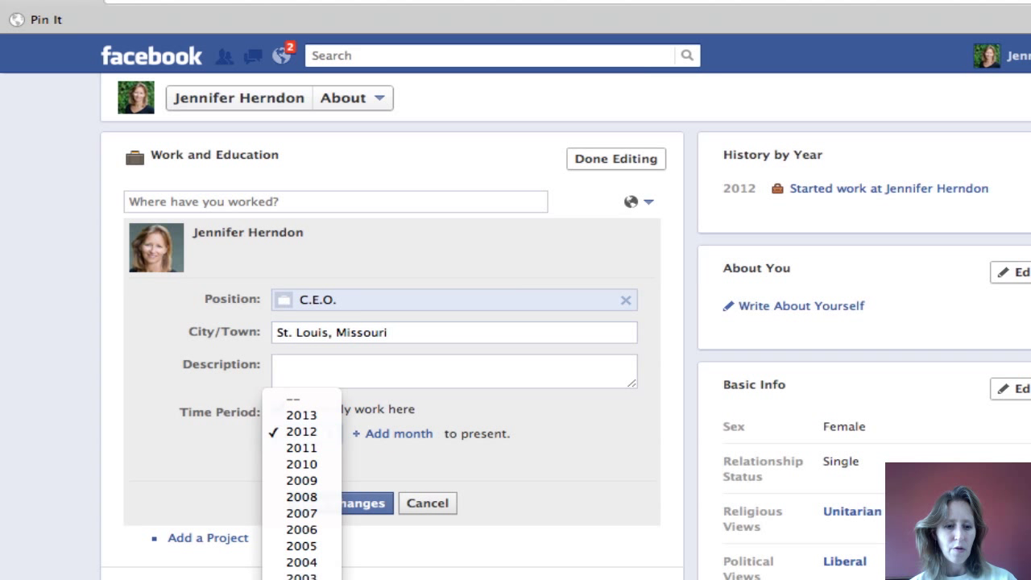
scroll(301, 483, down, 2)
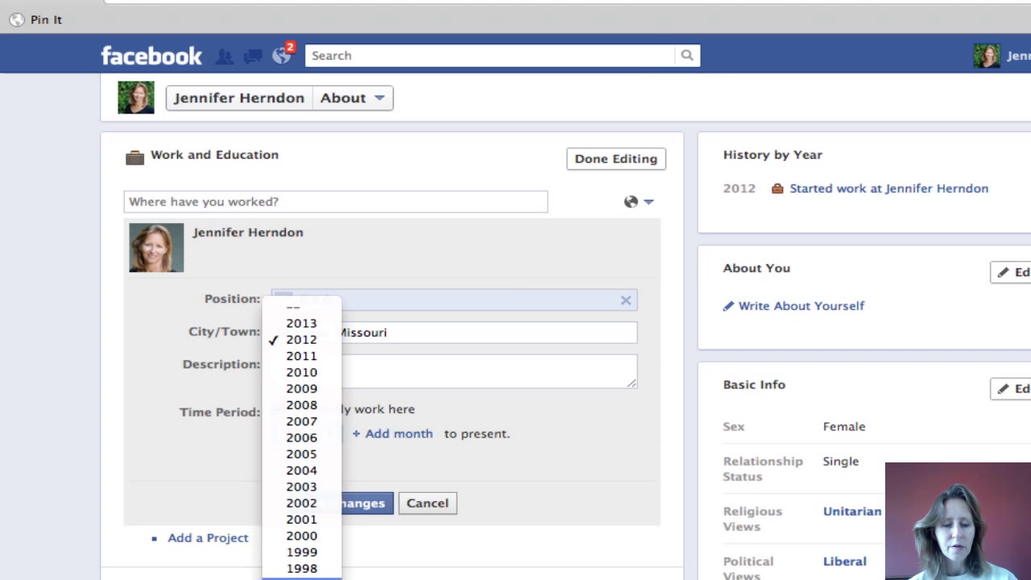
scroll(302, 483, down, 1)
click(301, 560)
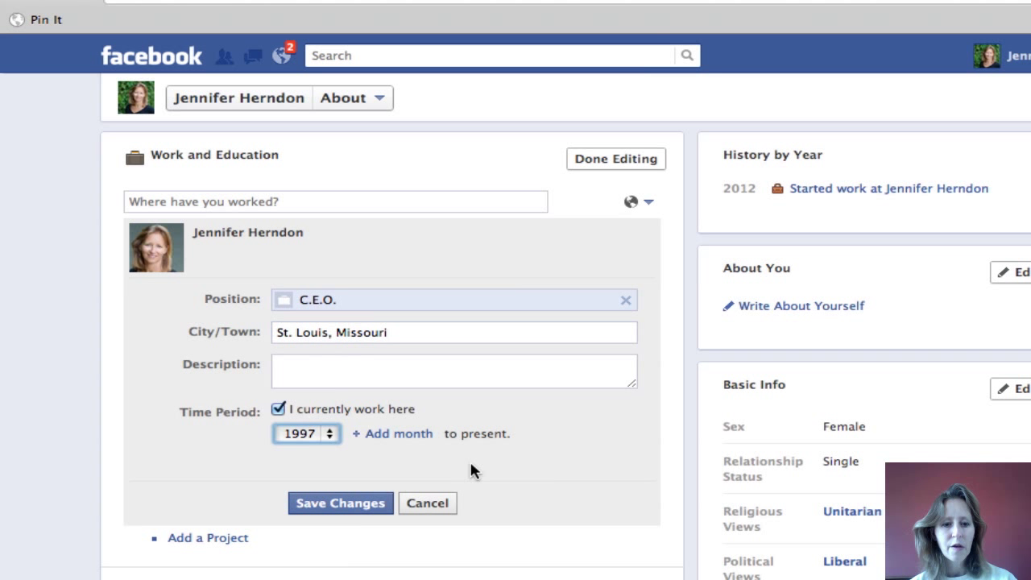
click(339, 505)
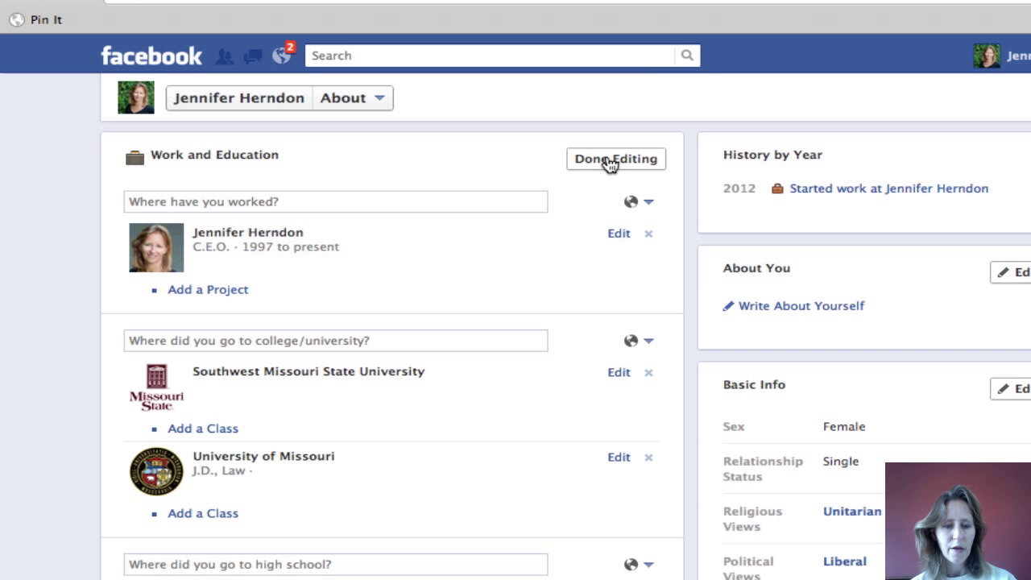
Finish editing Work and Education and go back to the profile timeline
click(609, 164)
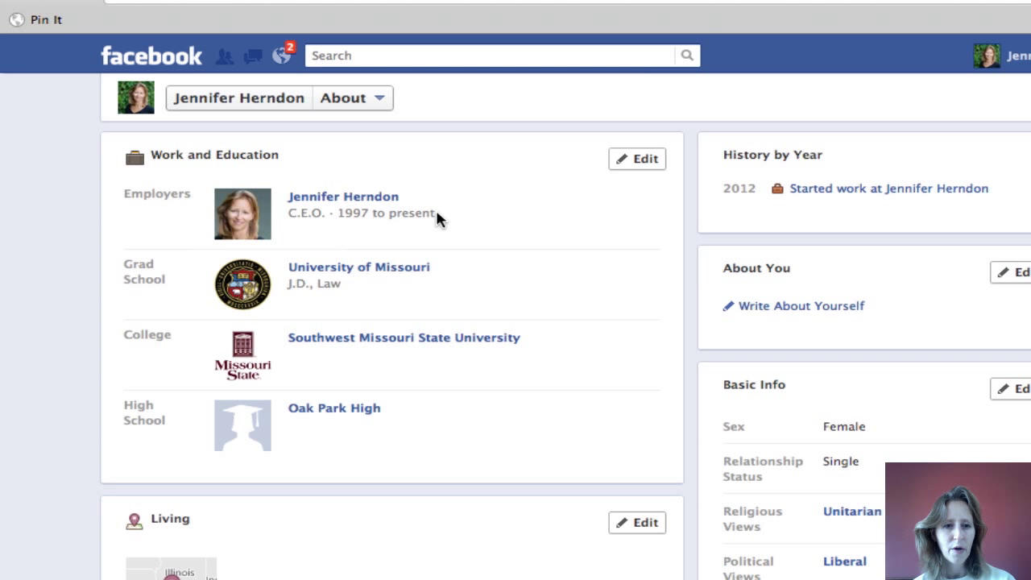
click(242, 99)
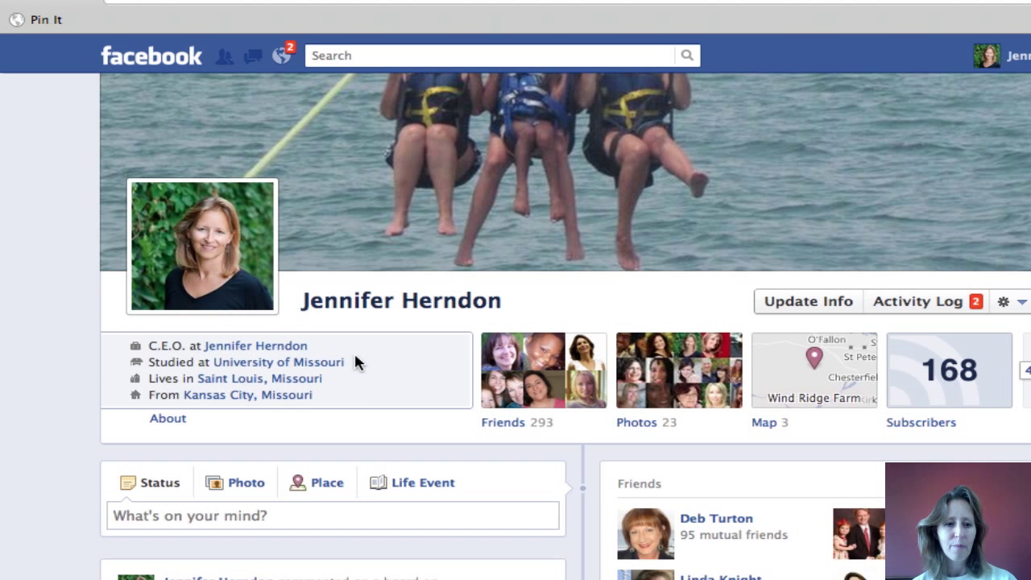
click(250, 347)
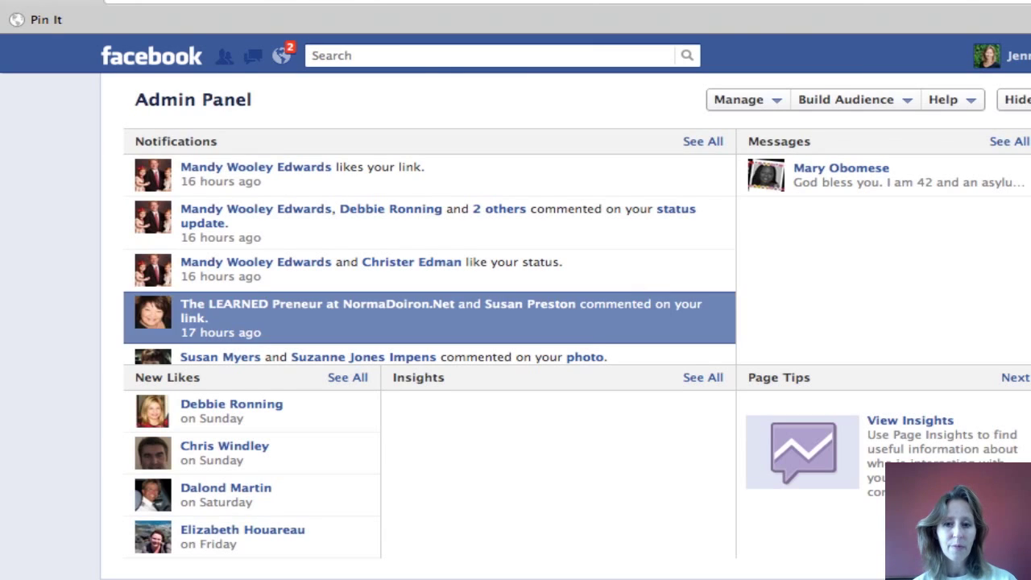
scroll(250, 347, down, 6)
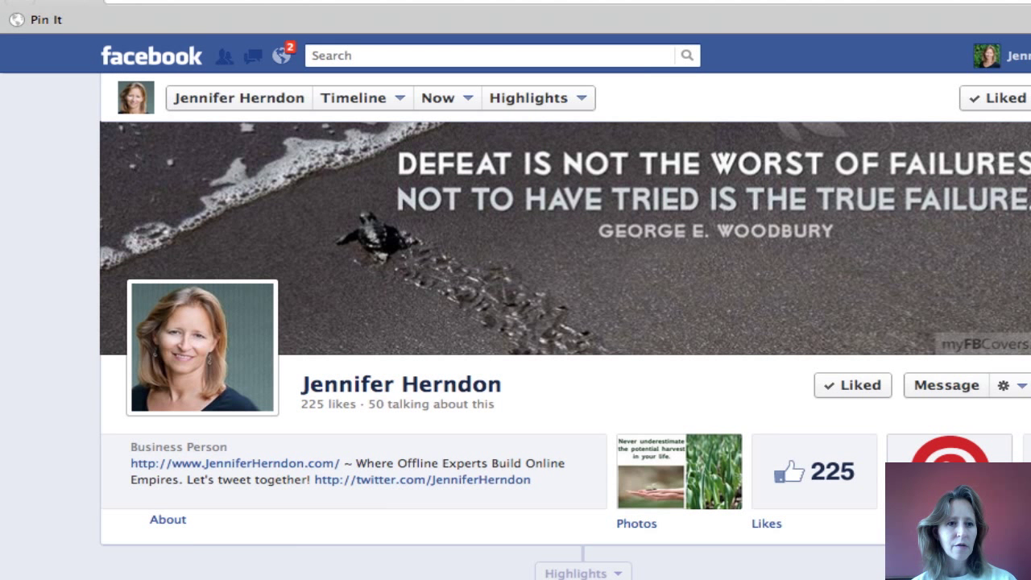
click(21, 1)
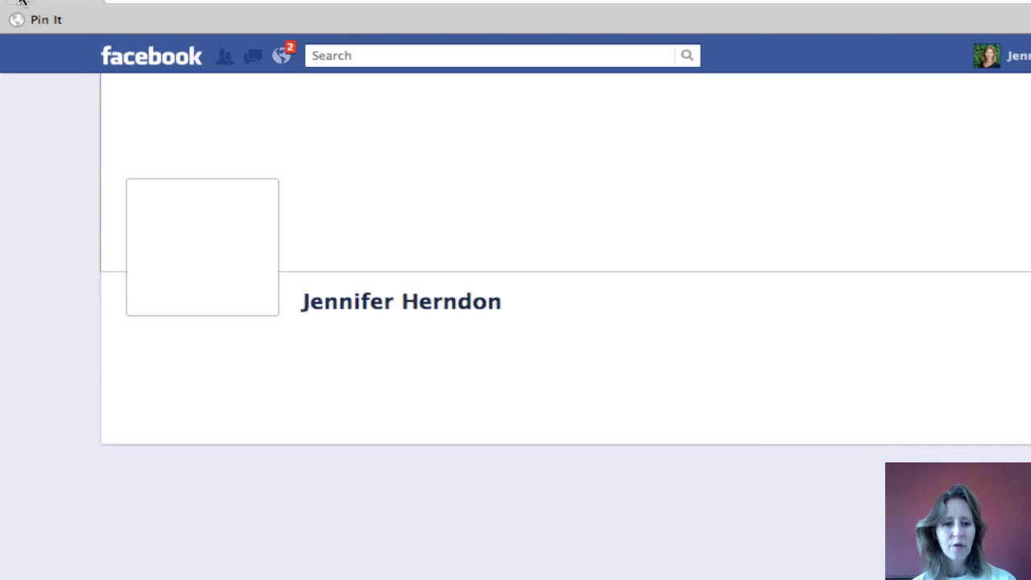